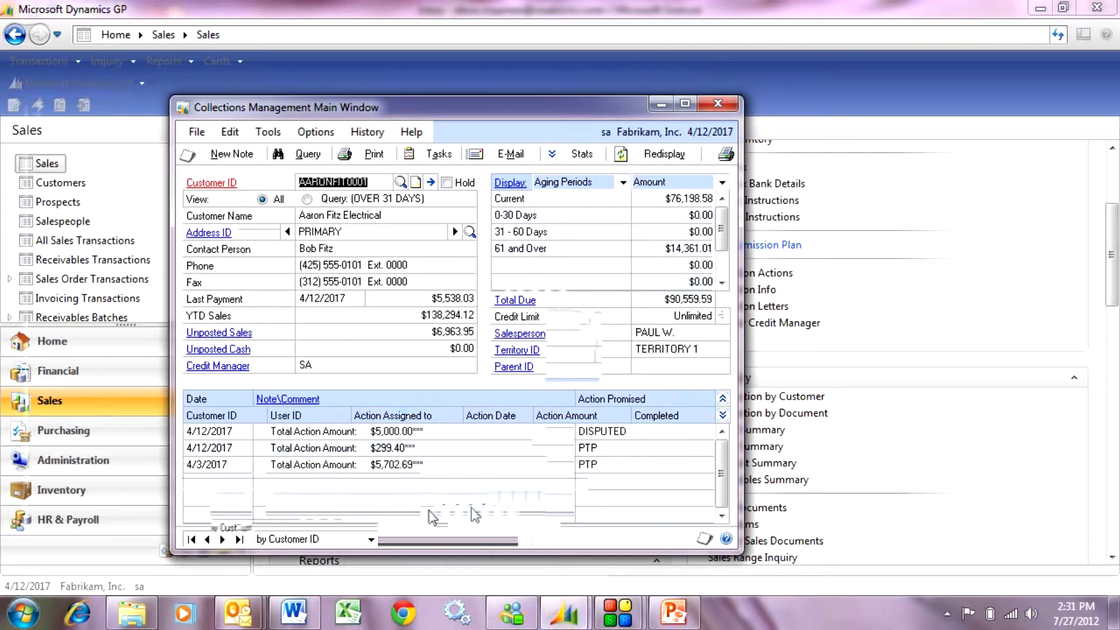
Step: Review the customer's disputed $5,000.00 collection note and drill down to the details of its attached invoice SLS11016
double_click(320, 433)
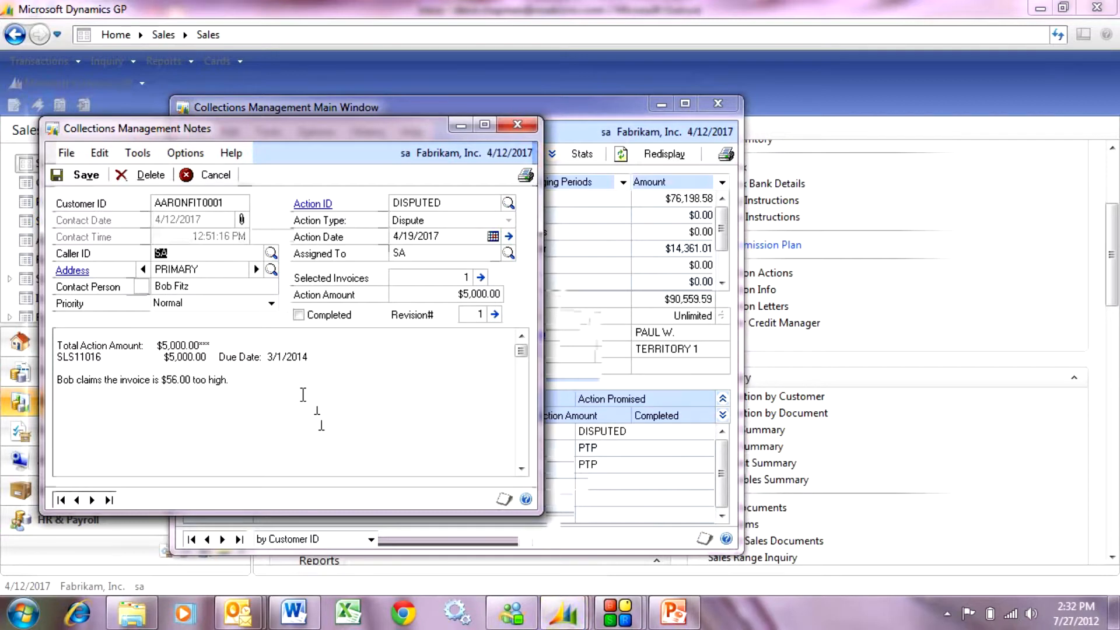
left_click(480, 277)
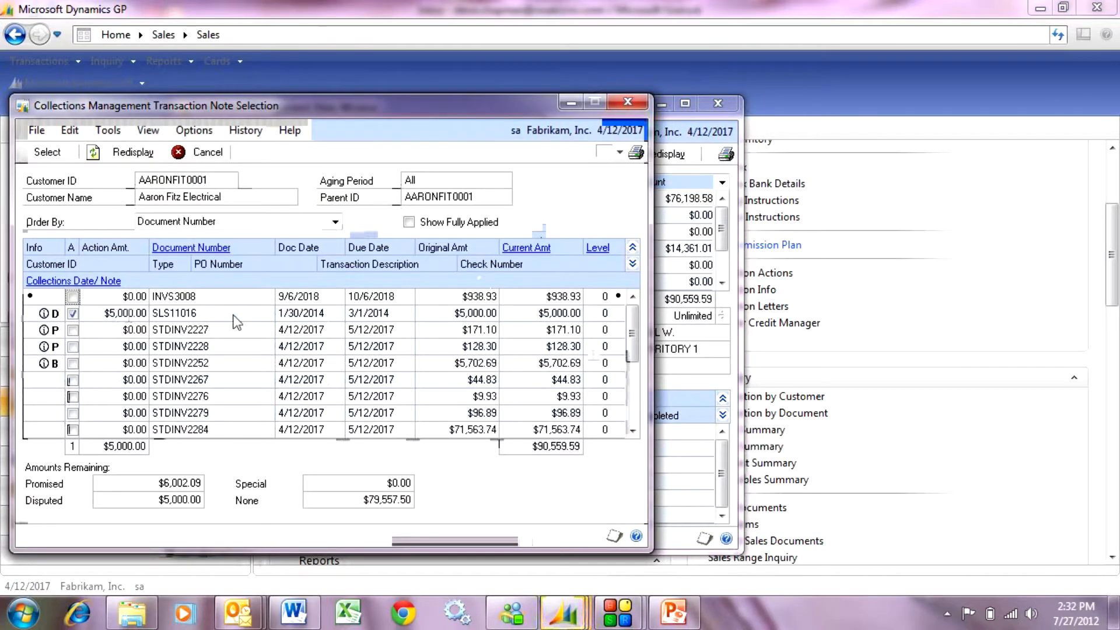
left_click(301, 315)
left_click(194, 248)
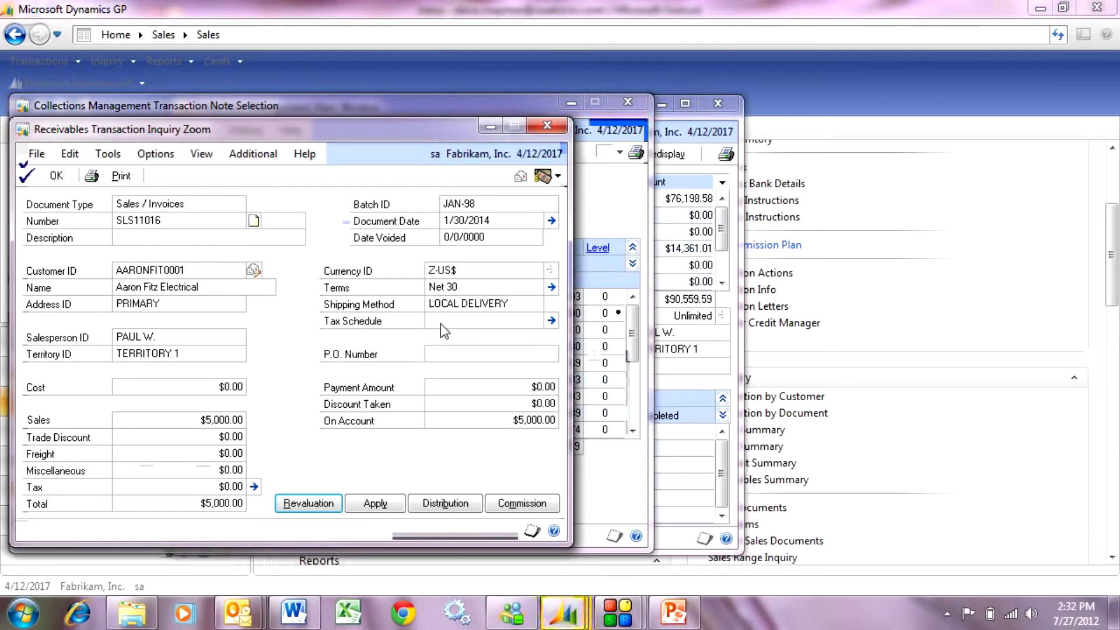
left_click(548, 125)
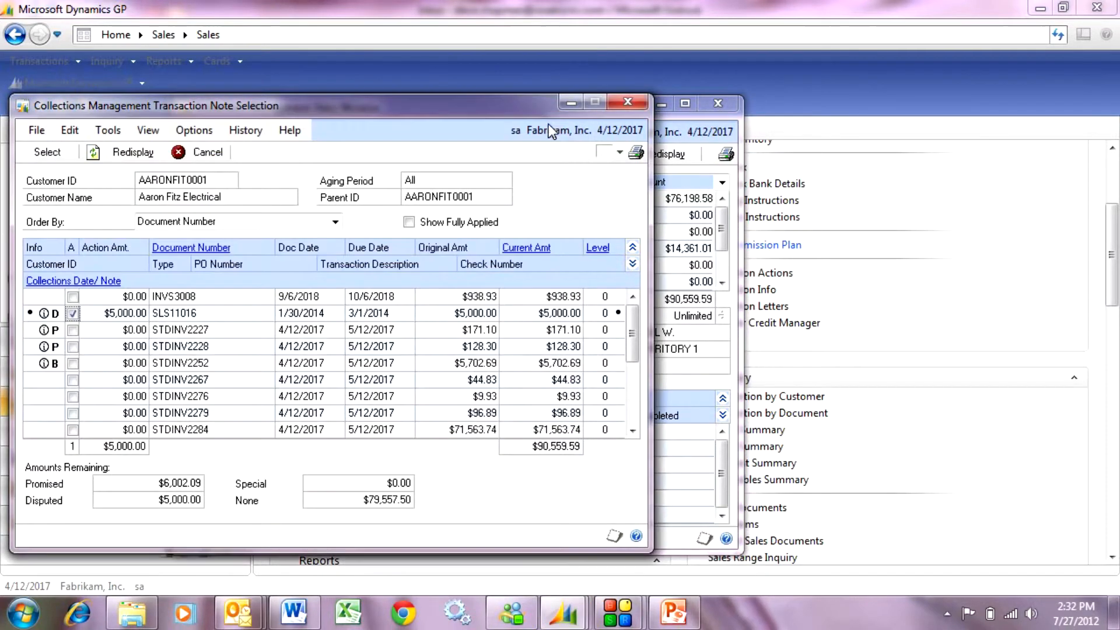
left_click(623, 105)
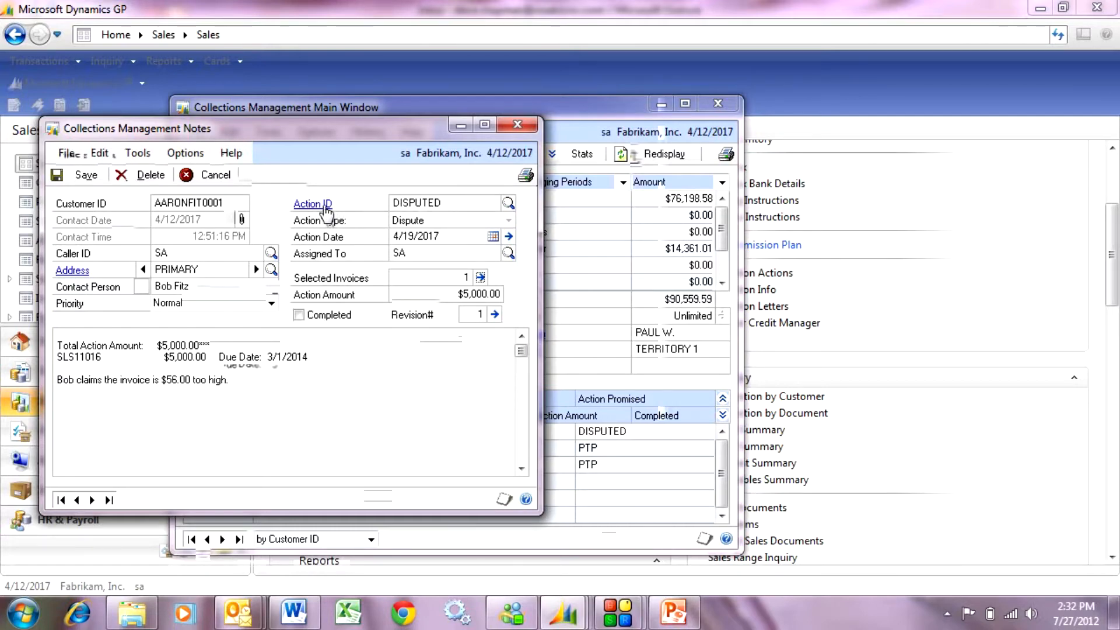
left_click(514, 125)
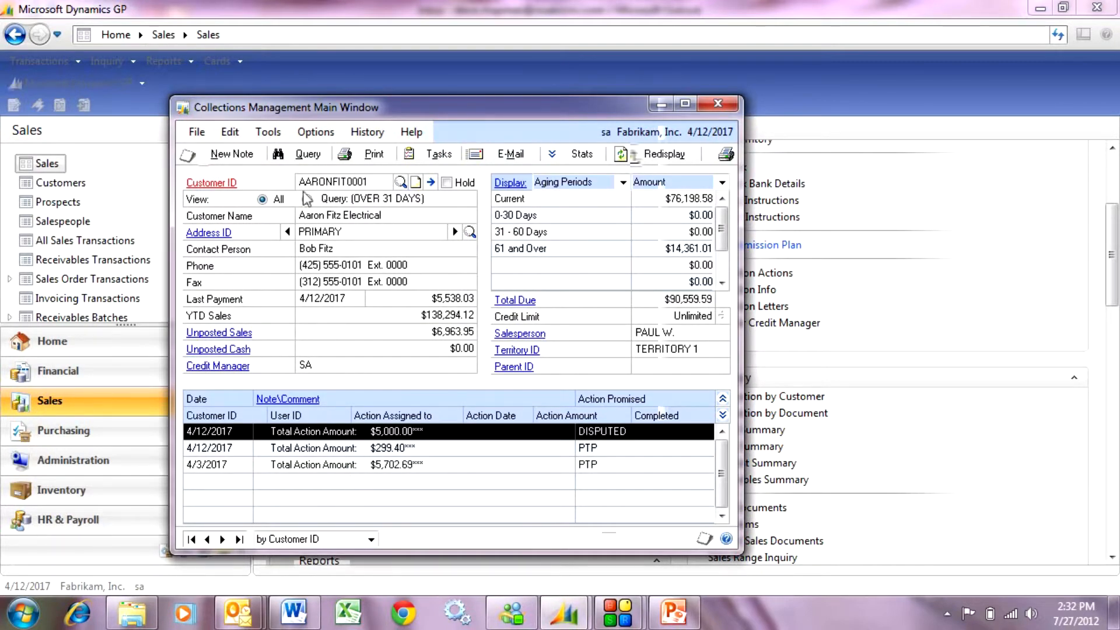
Step: Start a new collection note with the PTP (Promise To Pay) action and check that action's follow-up settings
left_click(233, 154)
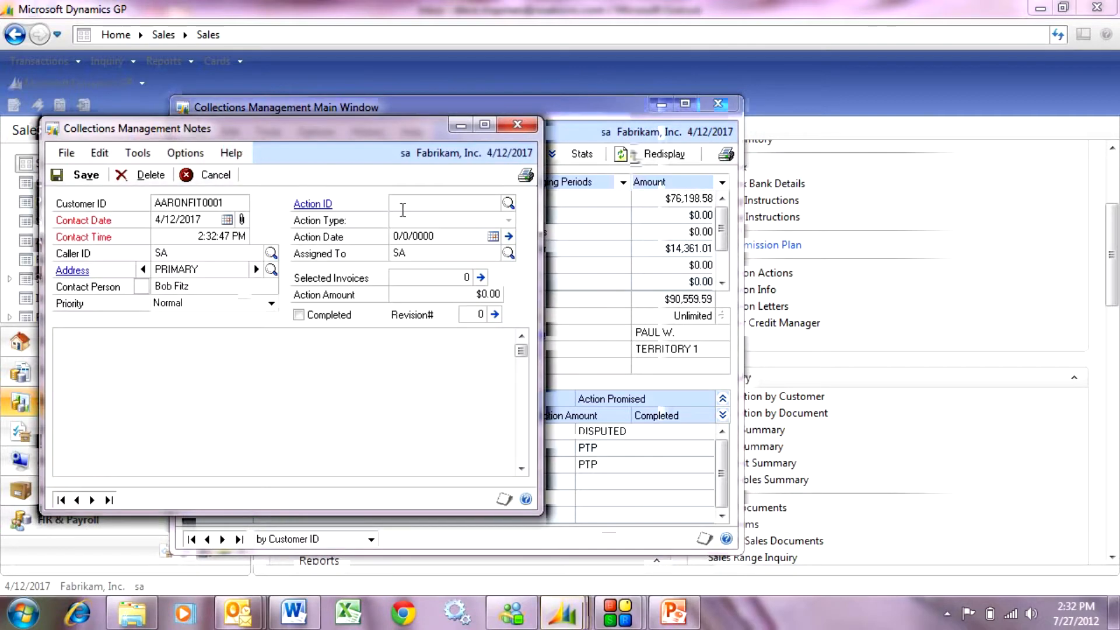
left_click(507, 203)
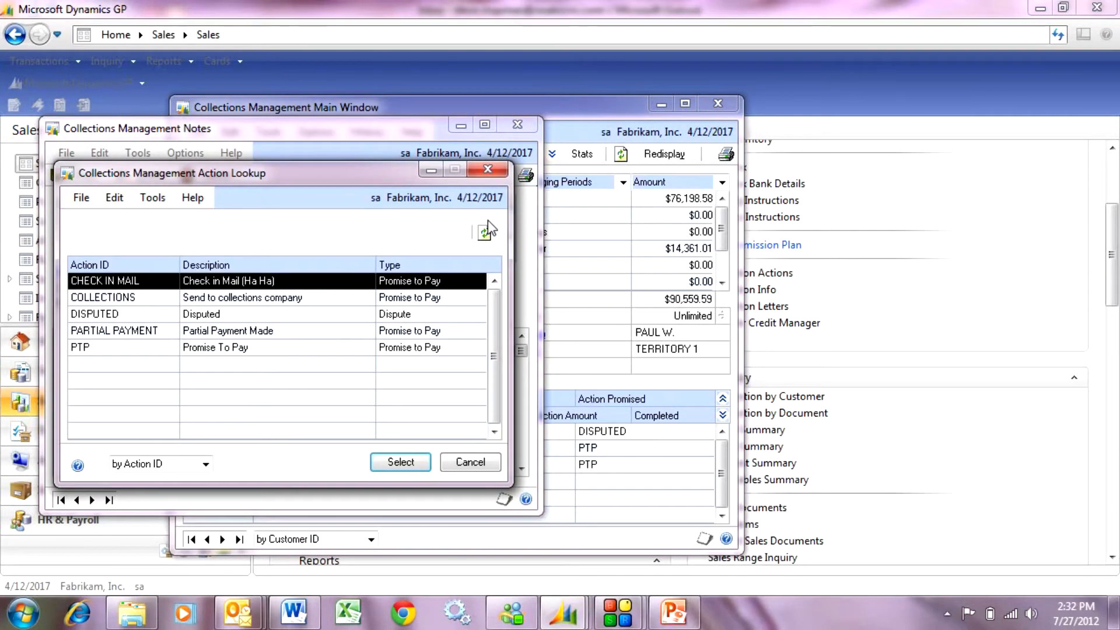
left_click(325, 351)
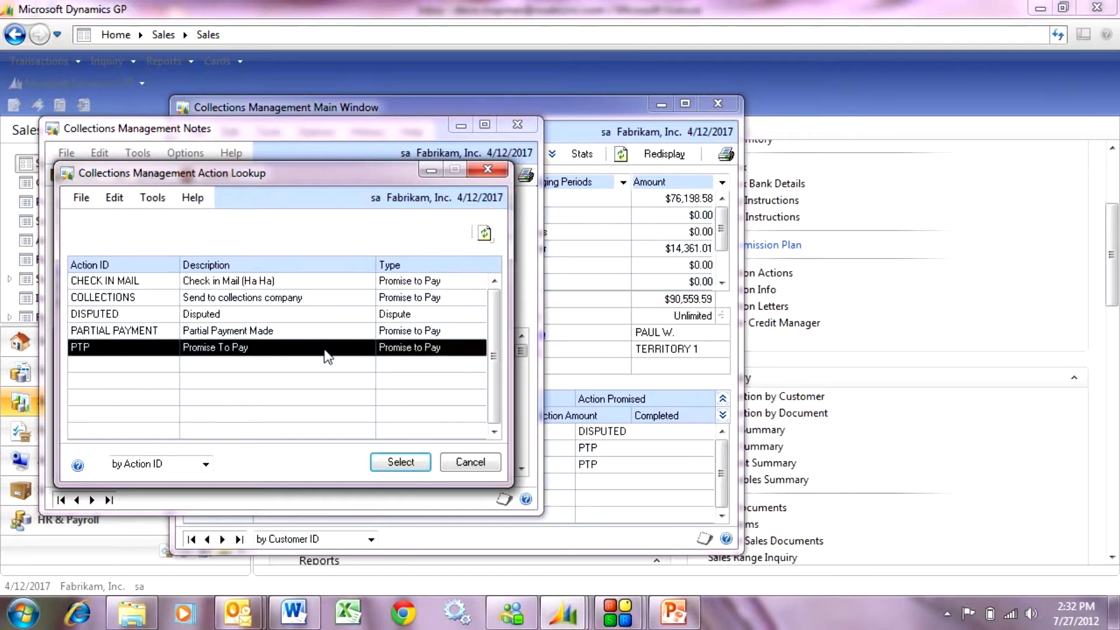
double_click(324, 350)
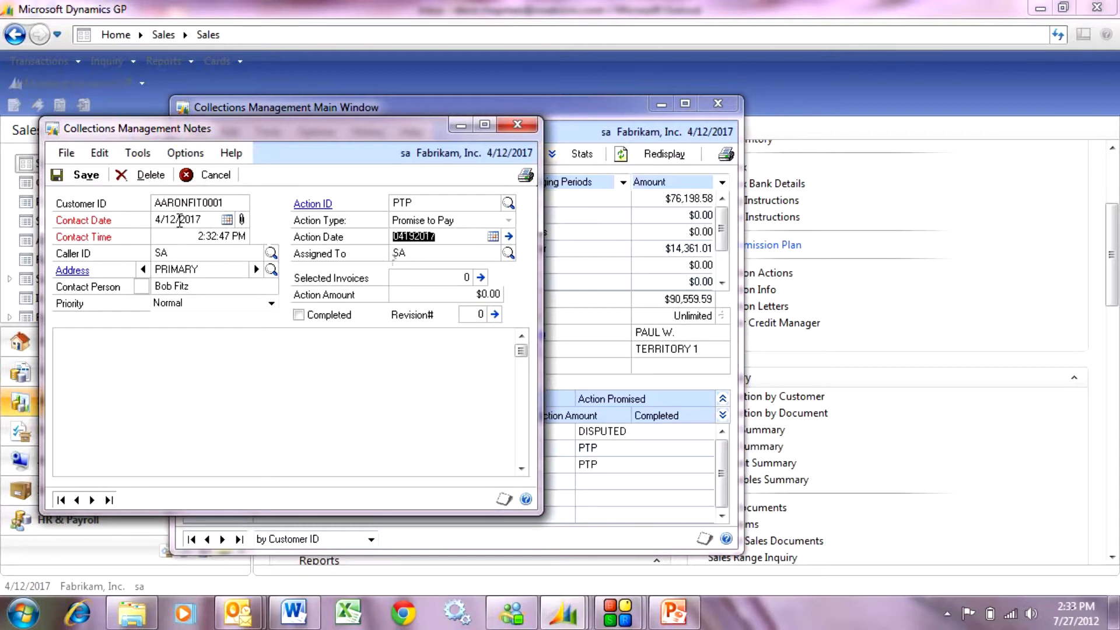
left_click(321, 206)
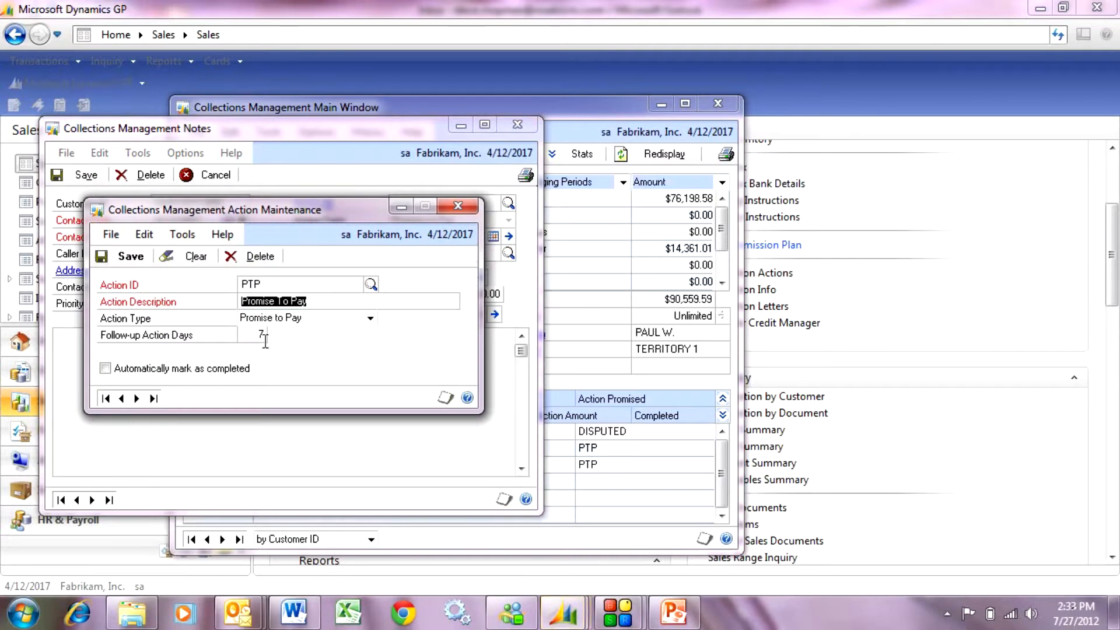
left_click(453, 205)
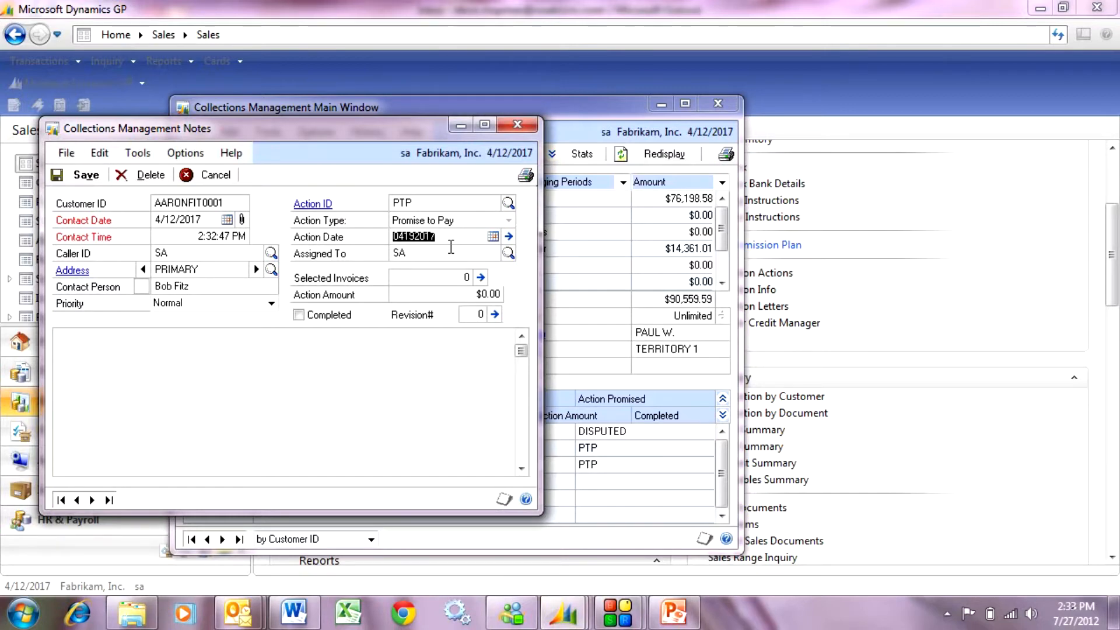
Step: Attach invoices STDINV2267 and STDINV2276 to the promise-to-pay note
left_click(481, 277)
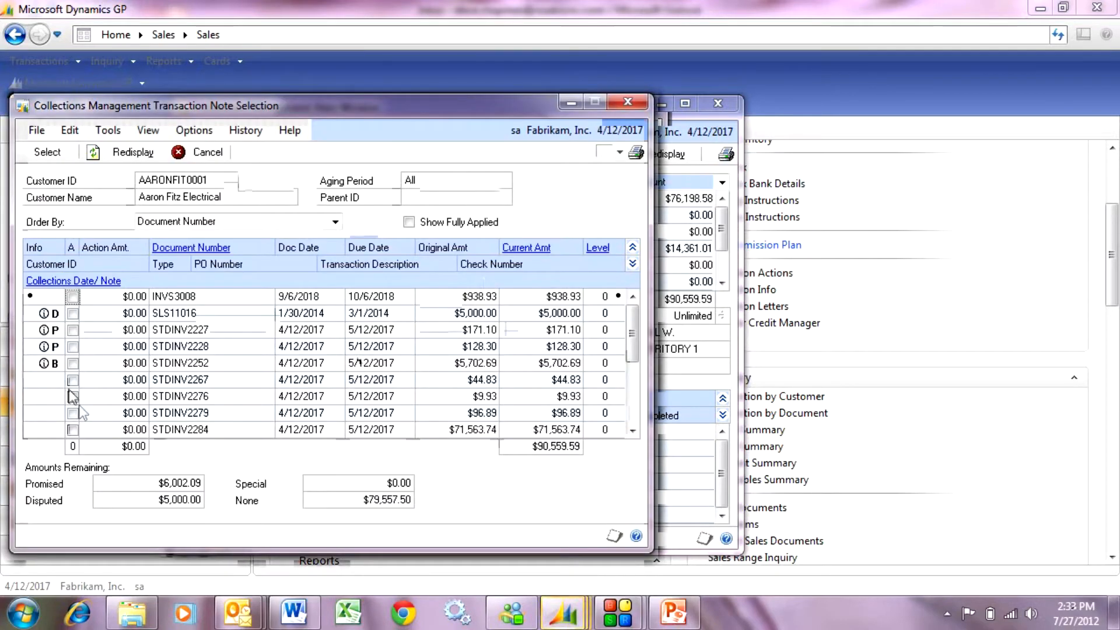
left_click(72, 380)
left_click(72, 396)
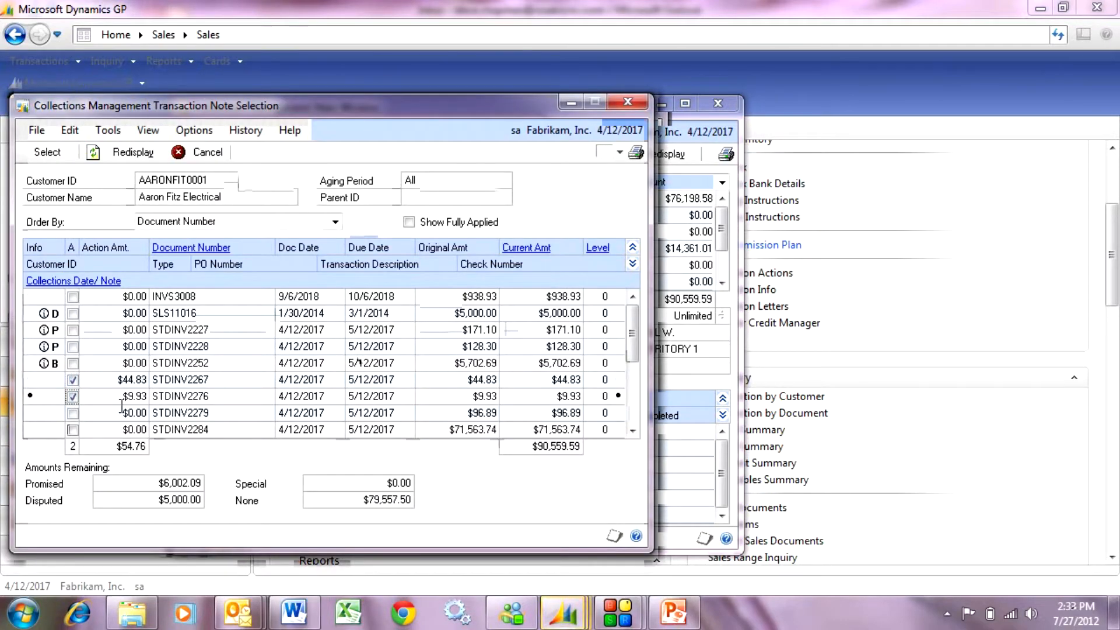
left_click(44, 153)
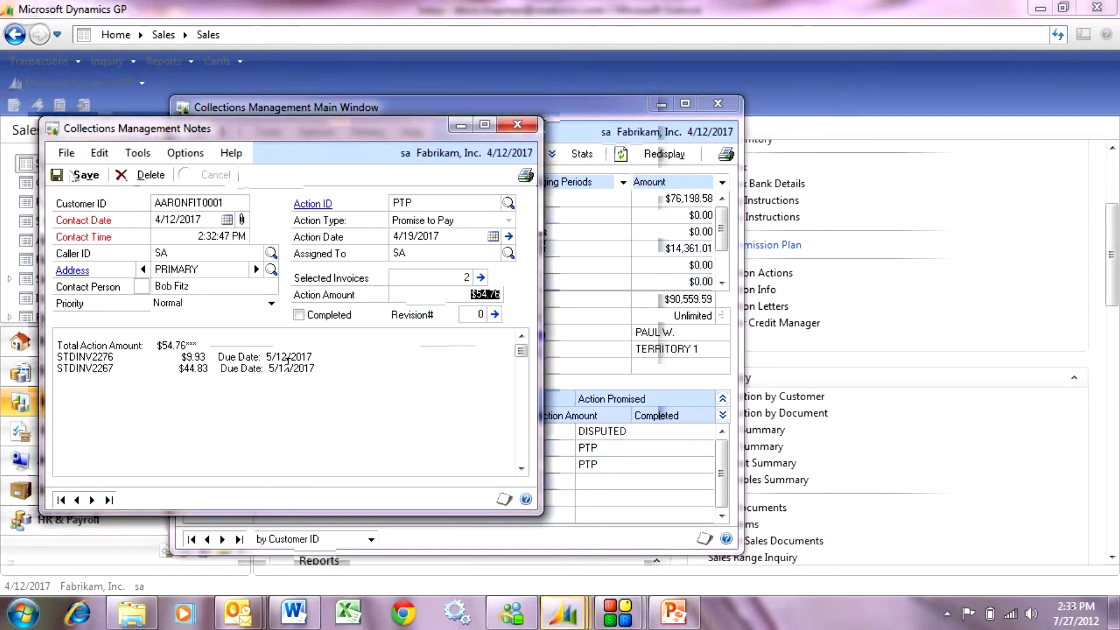
Step: Add a comment below the invoice lines that the contact said he'd pay this week, and save the note
left_click(335, 373)
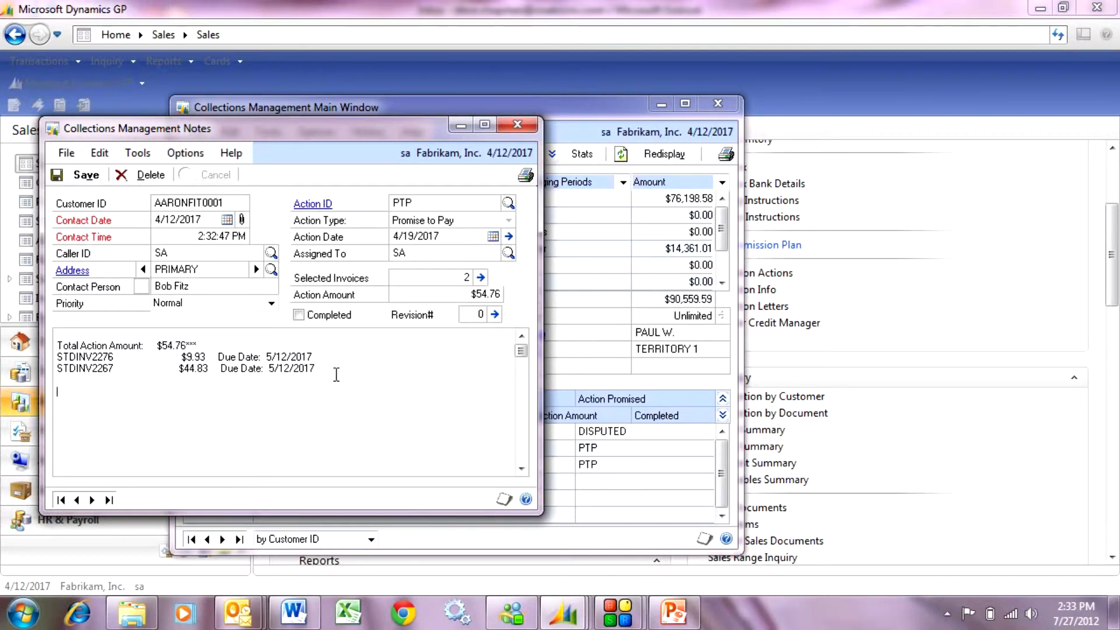
type("Bob said he'd pay this week.")
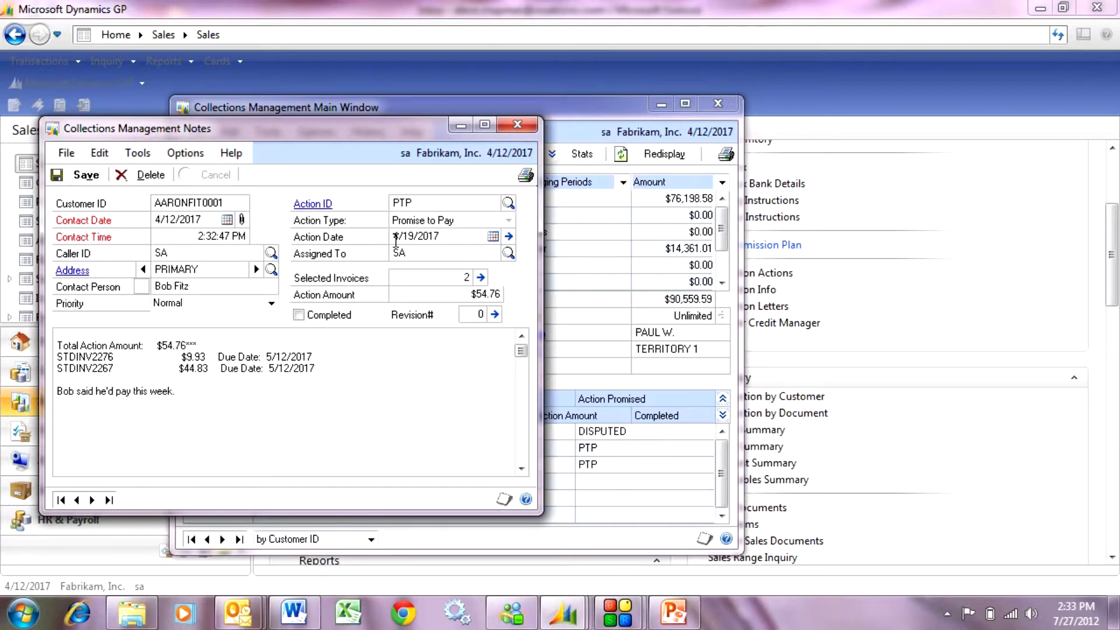
left_click(80, 175)
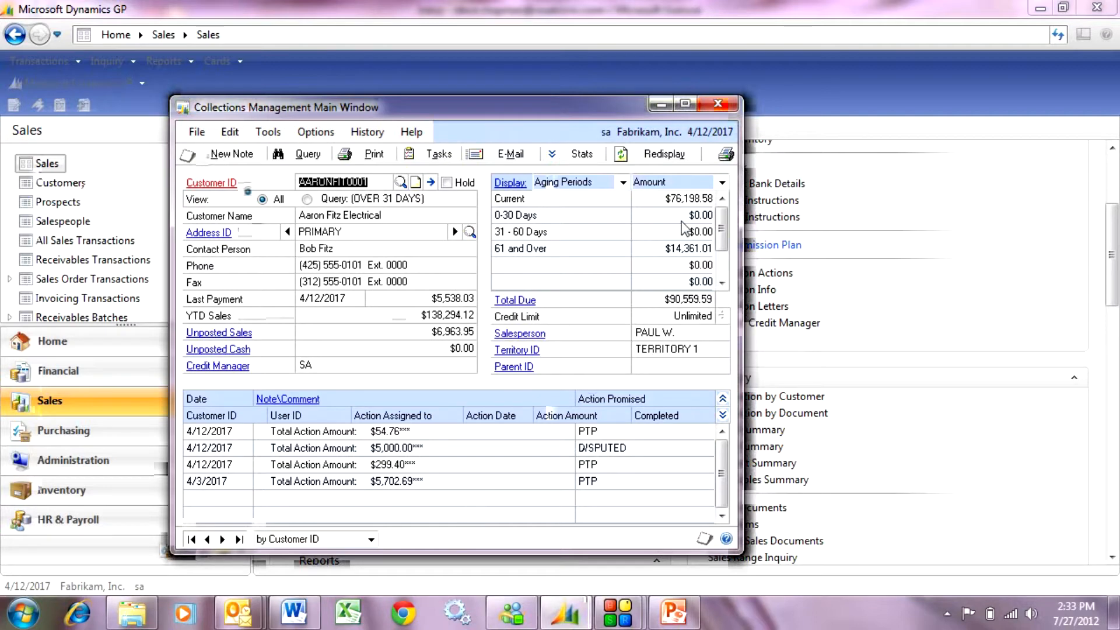
Step: Review the customer's payment summary statistics
left_click(576, 155)
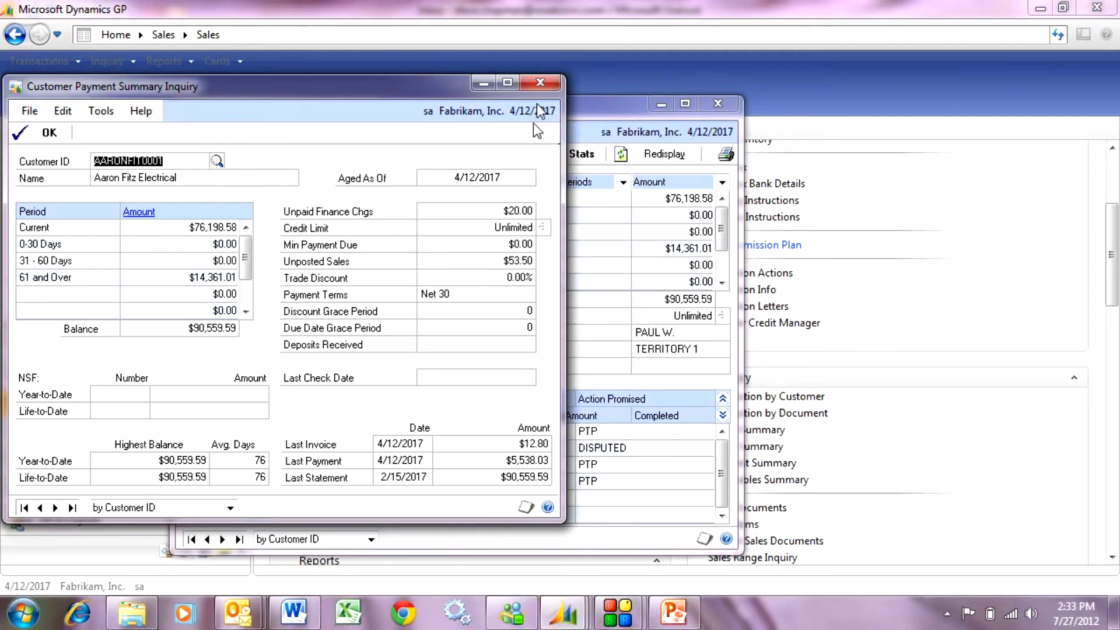
left_click(539, 84)
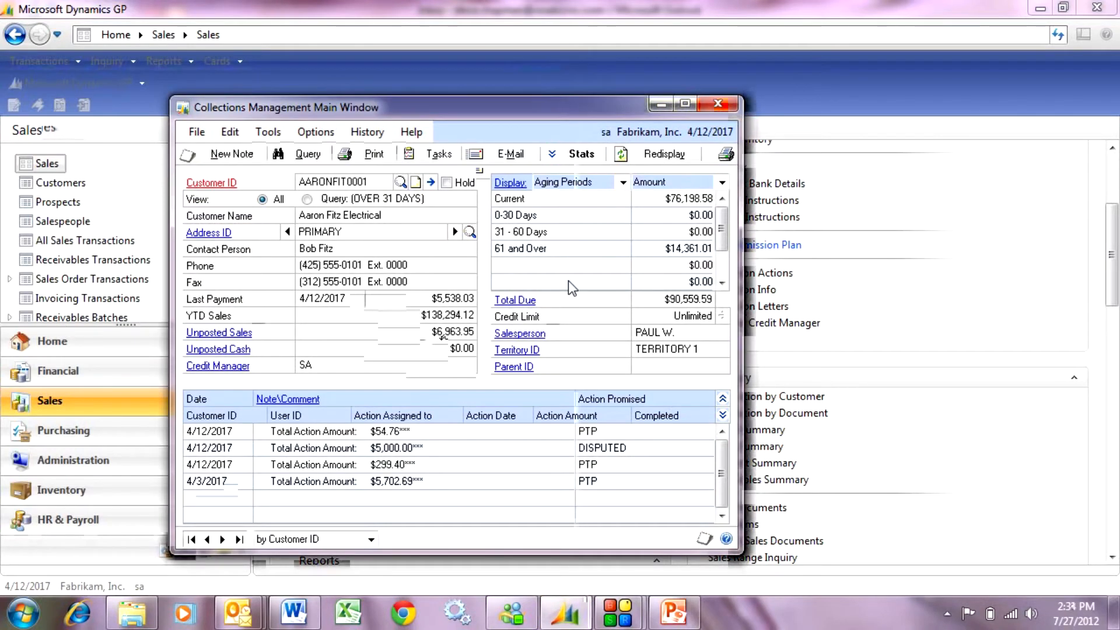
Step: List the Current aging period's transactions, open invoice STDINV2279 and send it by e-mail
left_click(525, 201)
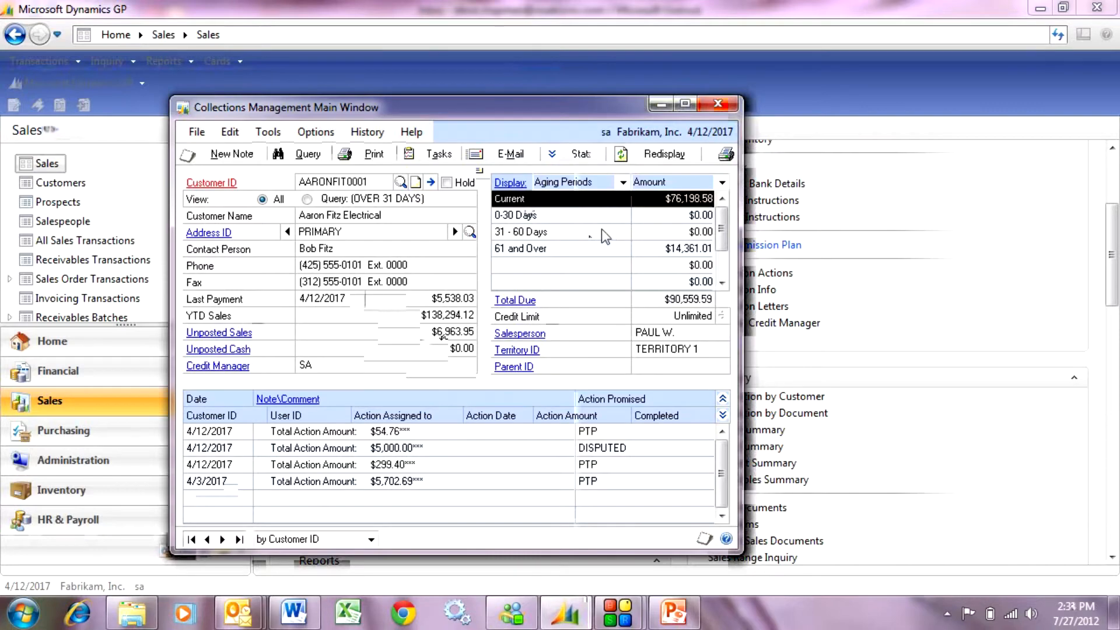
left_click(511, 183)
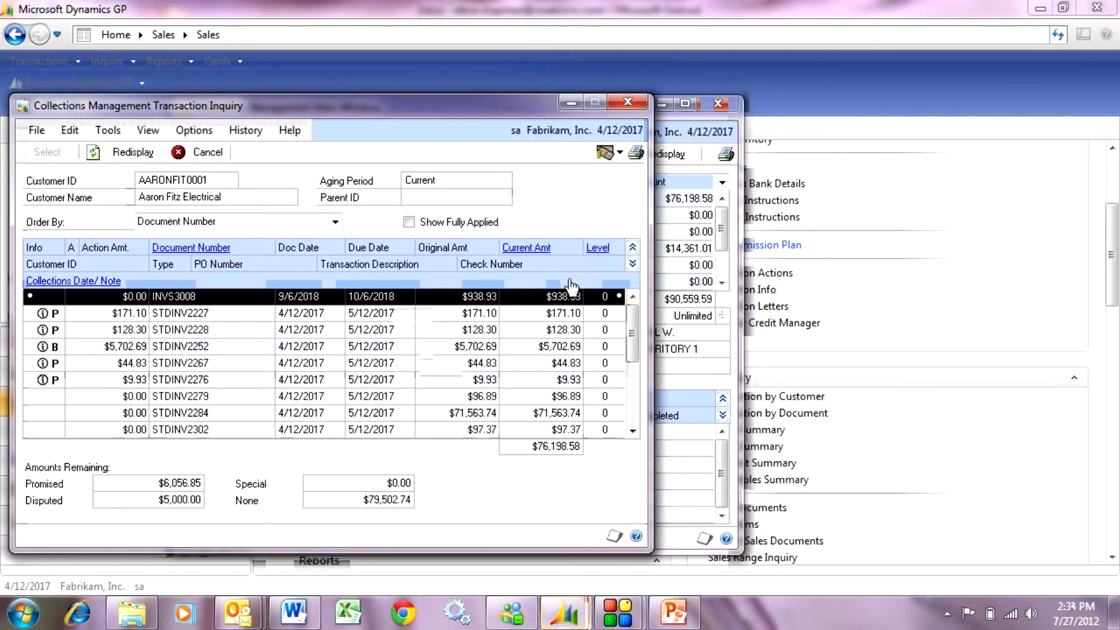
left_click(209, 401)
left_click(219, 248)
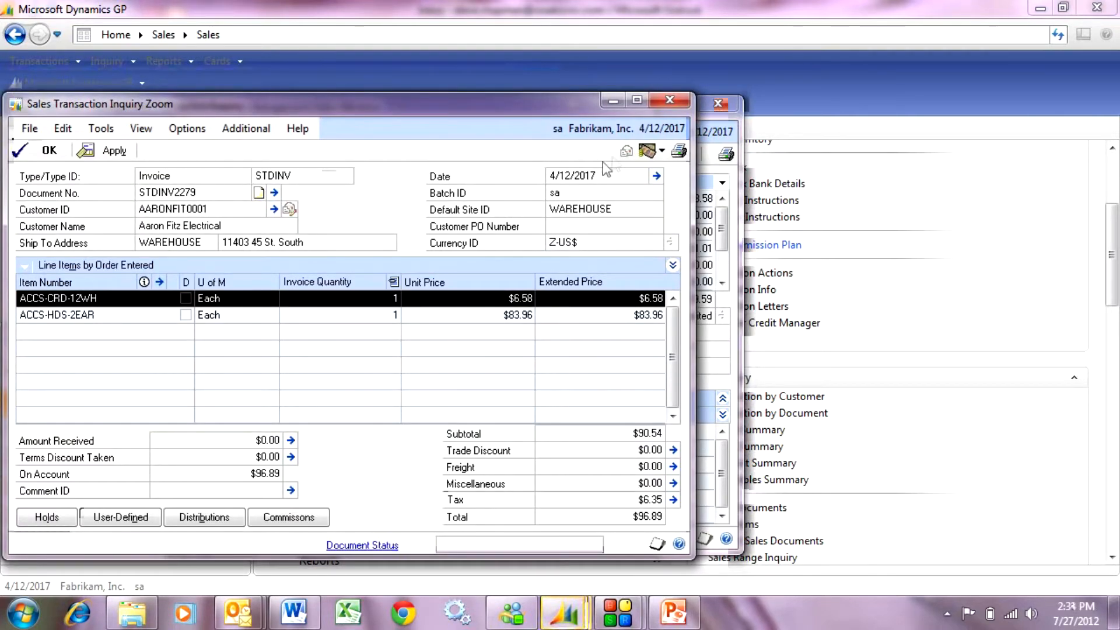
left_click(626, 152)
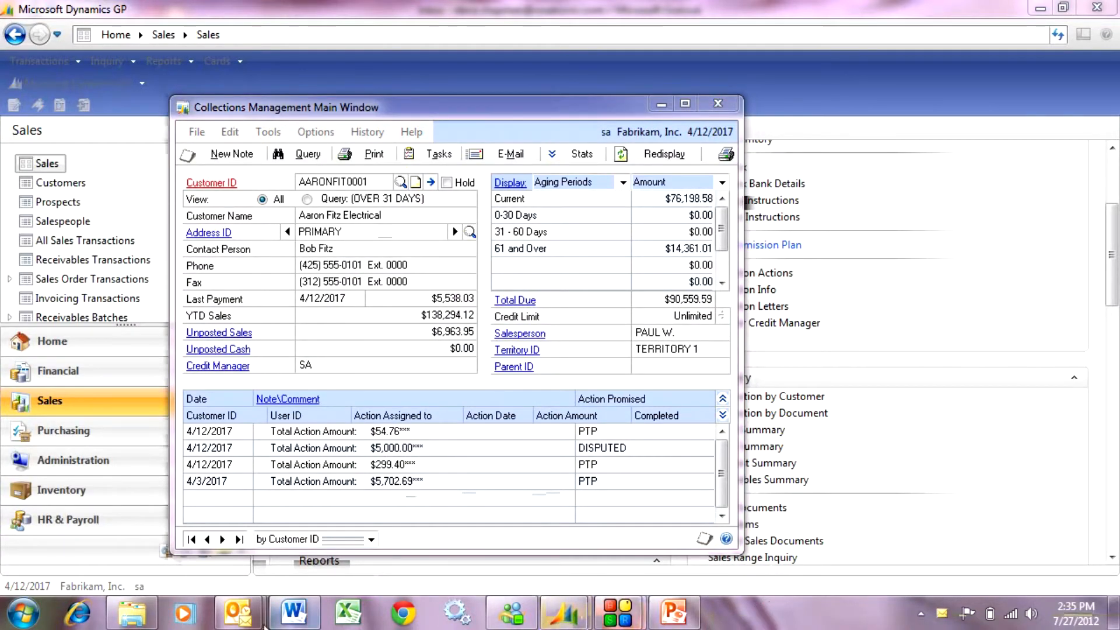
Step: Switch to Outlook, open the new "Thank you for your business" message and examine its attached PDF invoice
mouse_move(237, 612)
left_click(166, 528)
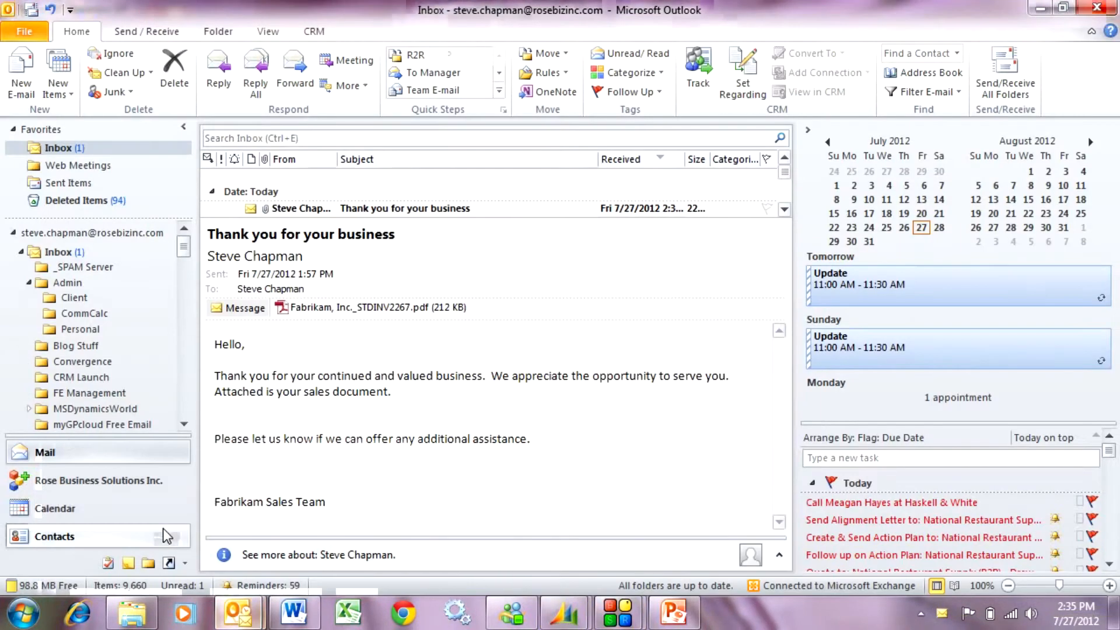
double_click(367, 207)
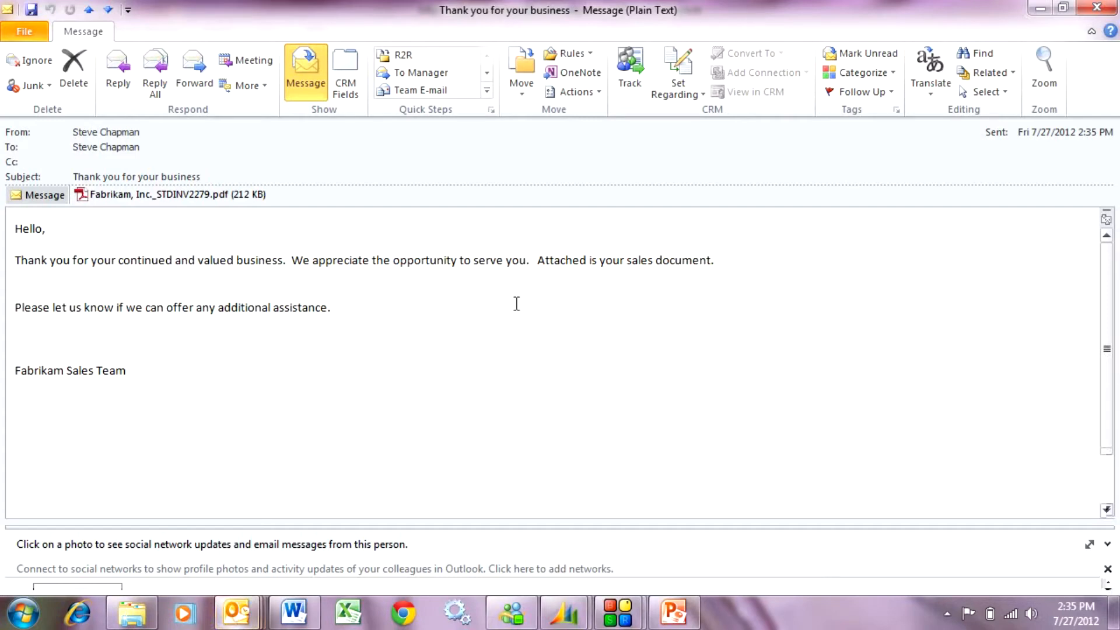
left_click(156, 197)
double_click(156, 198)
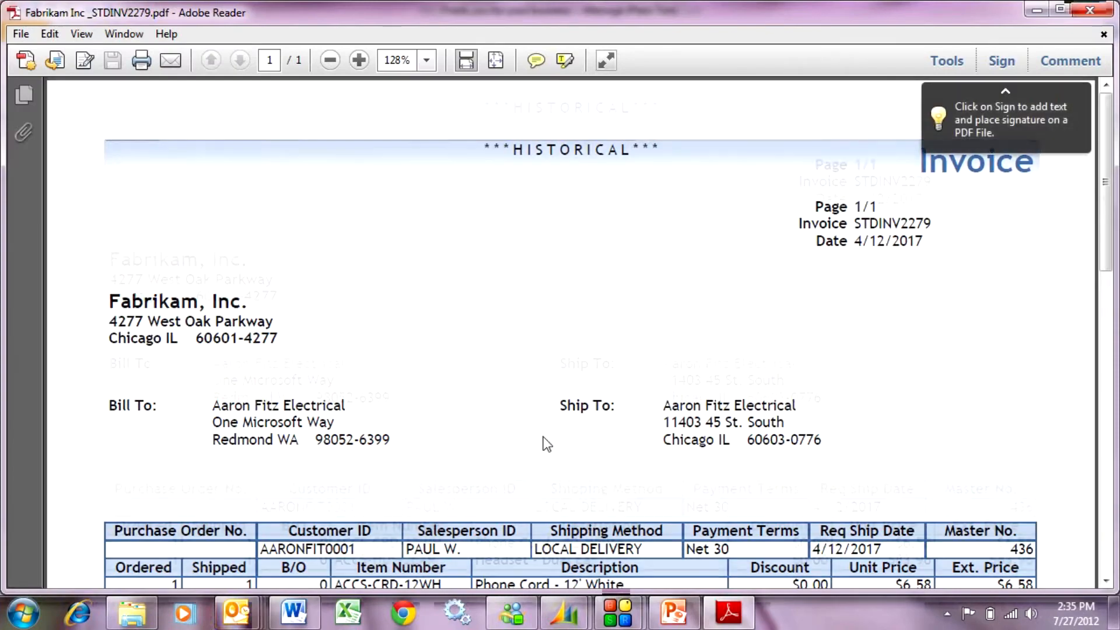
scroll(546, 445, "down", 3)
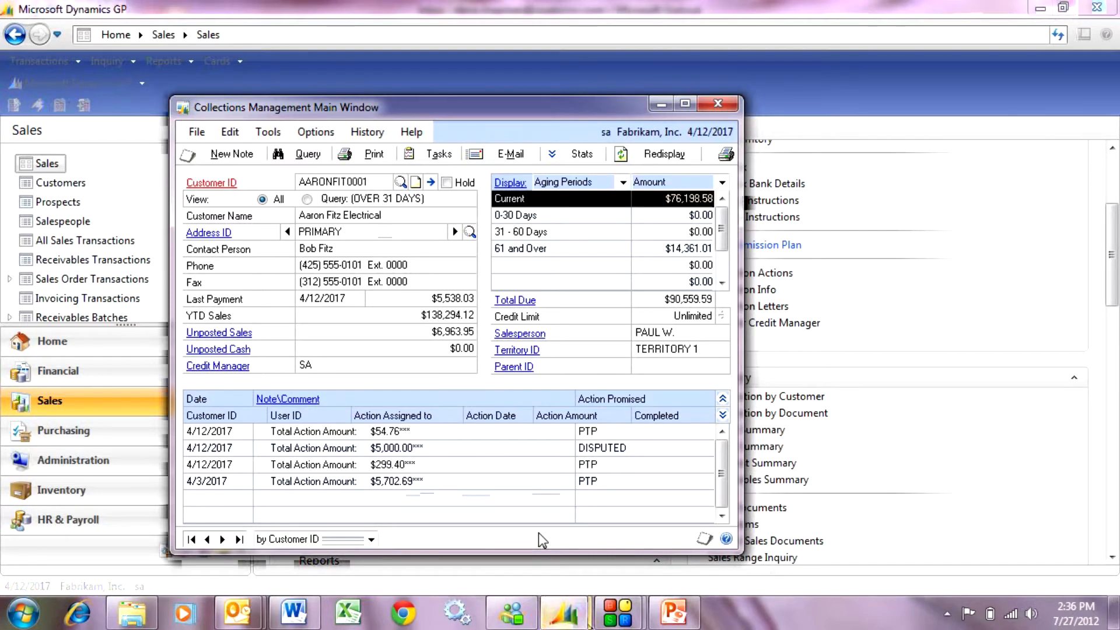
Step: Review the customer's unposted sales documents in Dynamics GP and examine the line items of the STDORD order
left_click(221, 338)
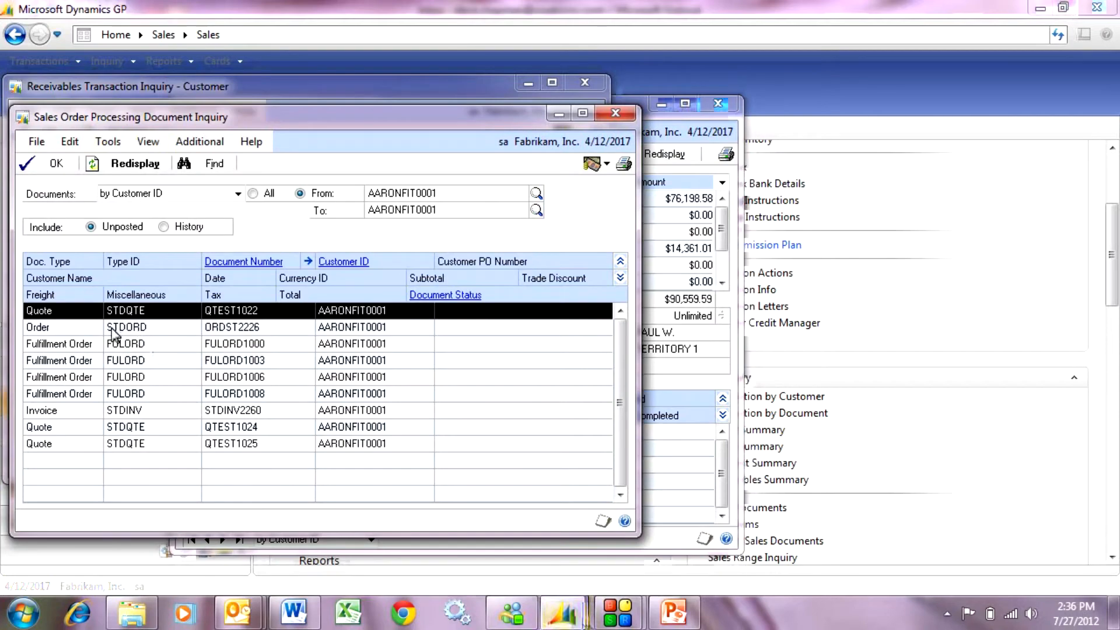
left_click(114, 328)
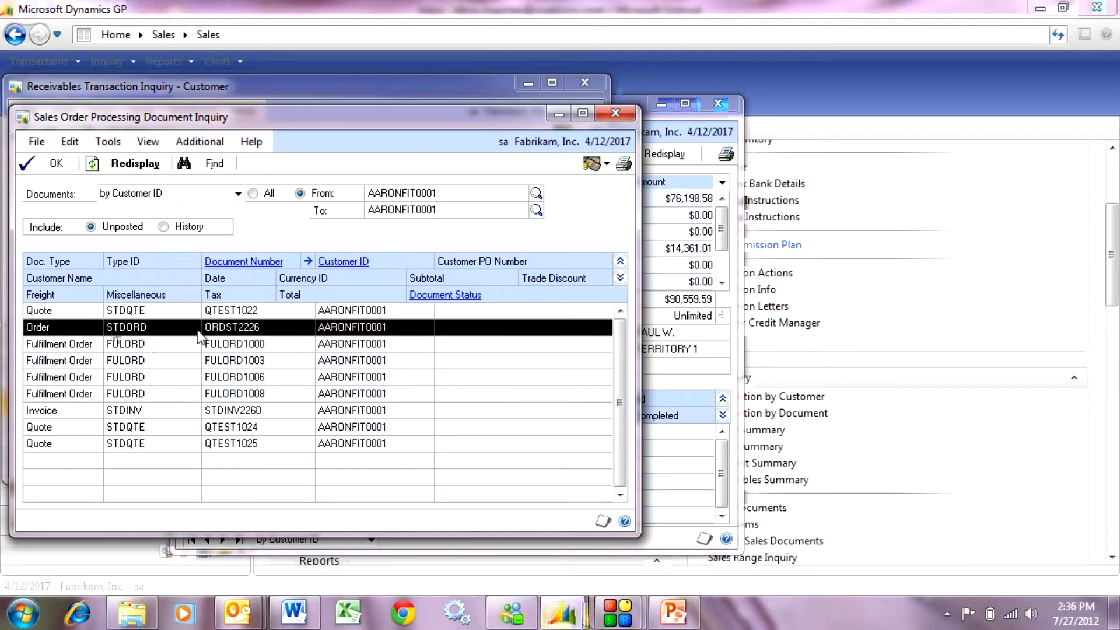
left_click(220, 262)
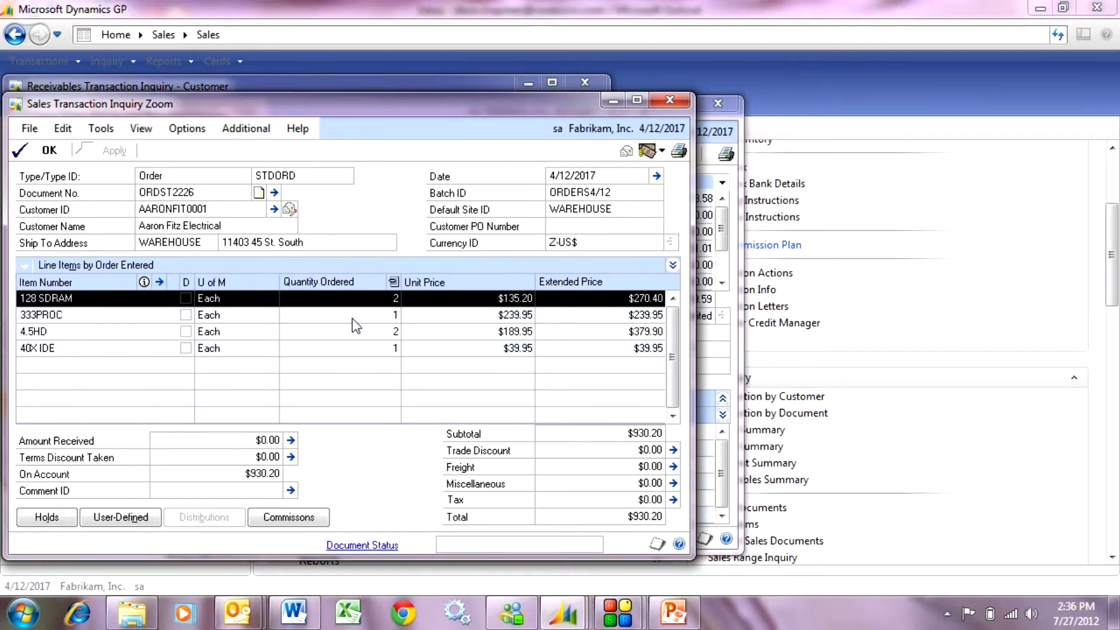
left_click(671, 101)
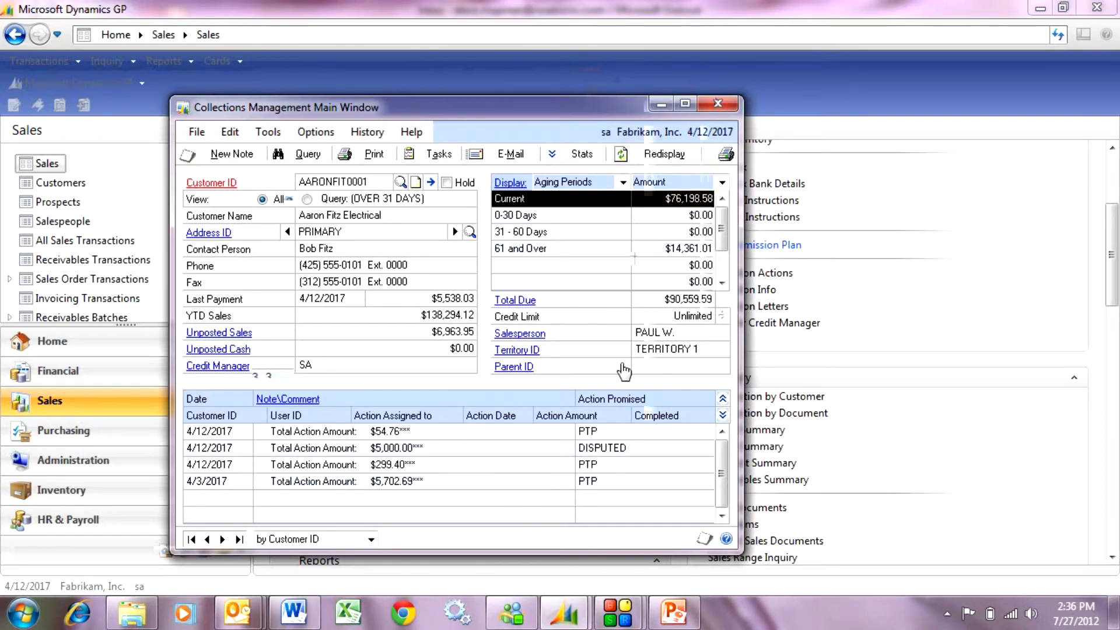
Step: Open the collections task list and review the note behind the uncompleted 4/10/2017 PTP task
left_click(435, 154)
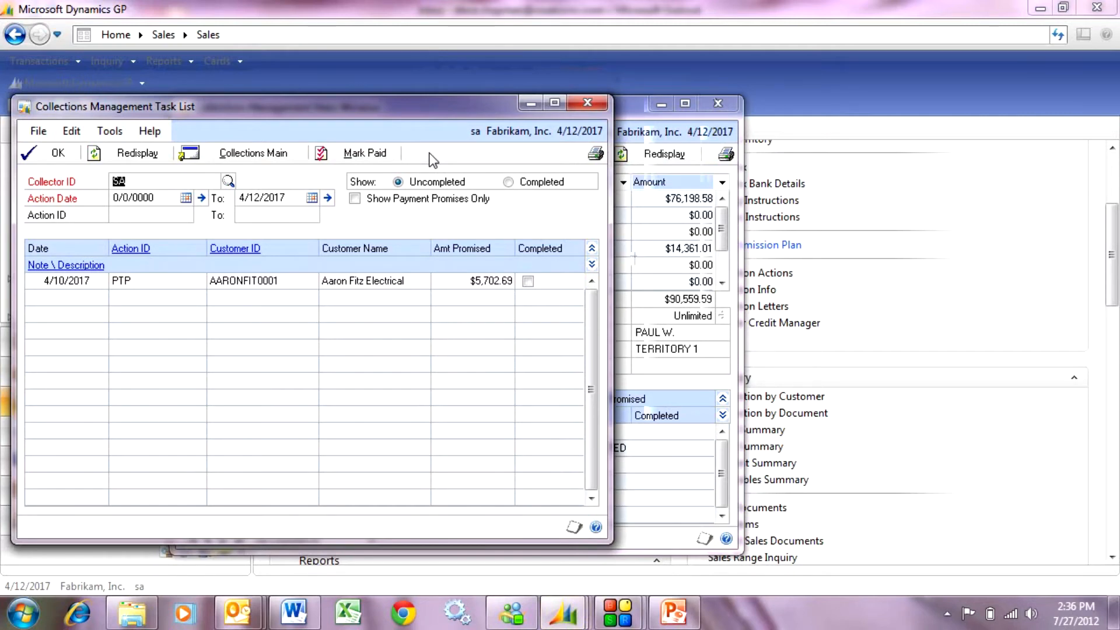
left_click(257, 284)
left_click(100, 280)
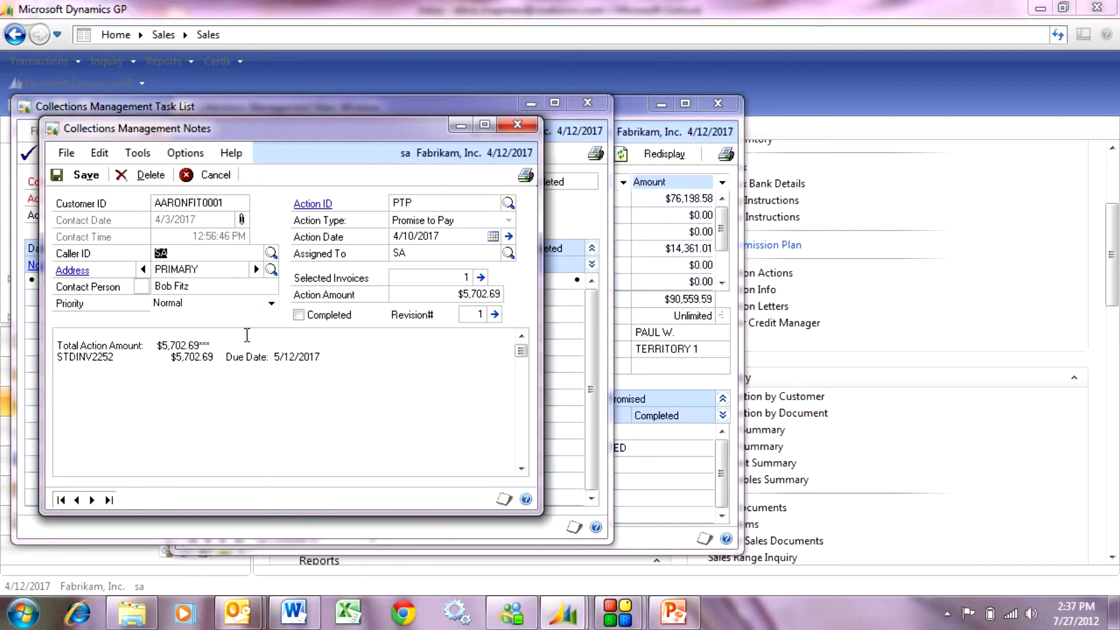
left_click(516, 124)
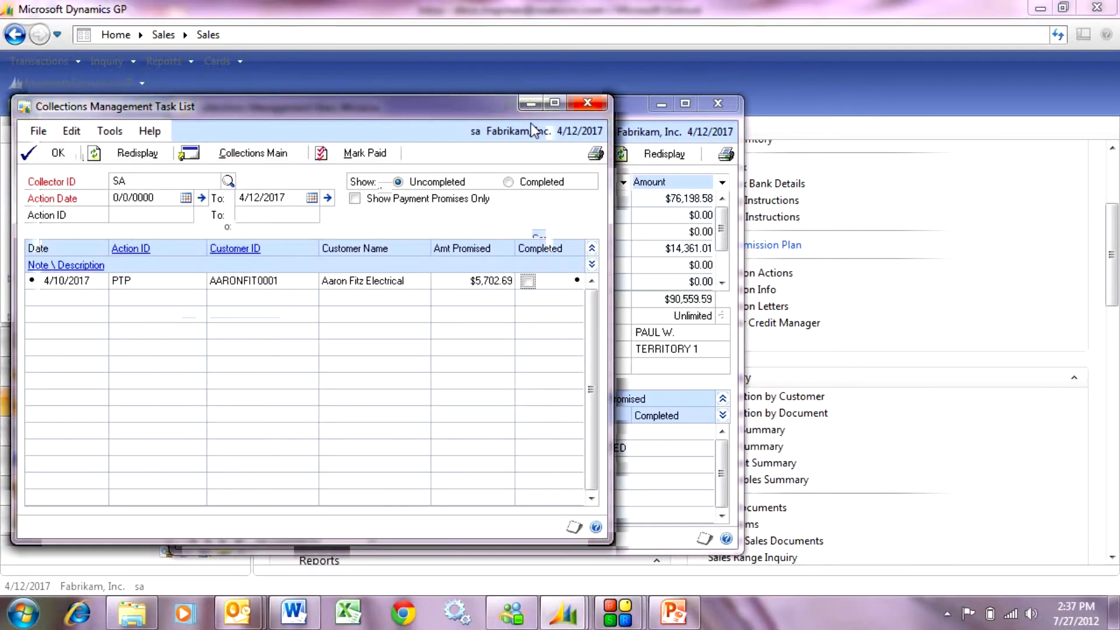
Step: Close the task list and run the saved PTP collections query, replacing the existing query data
left_click(587, 103)
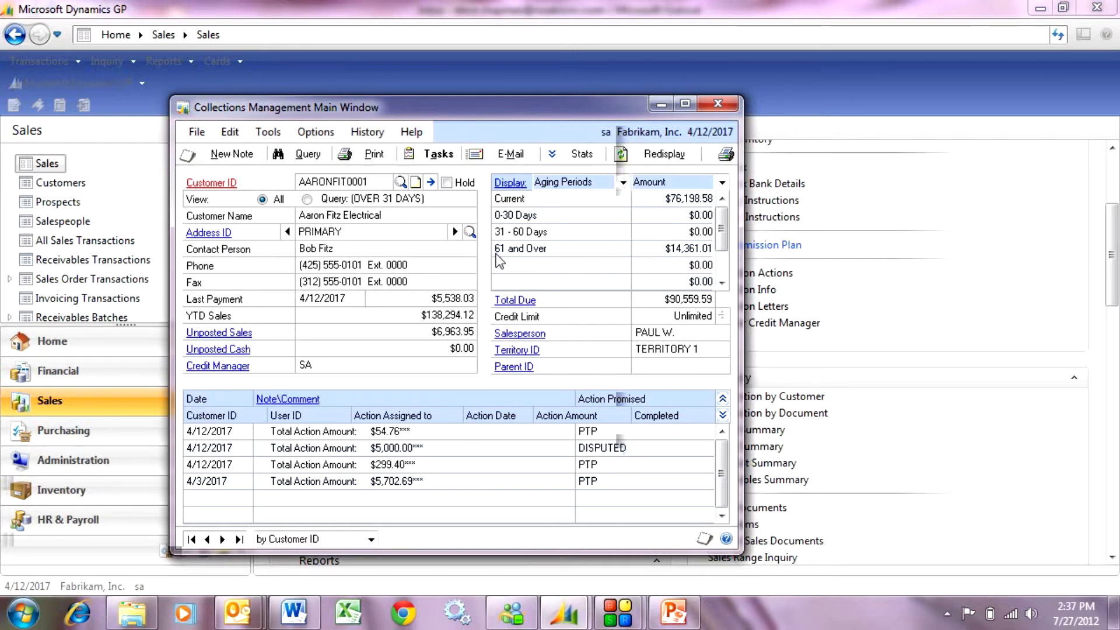
left_click(300, 155)
left_click(225, 196)
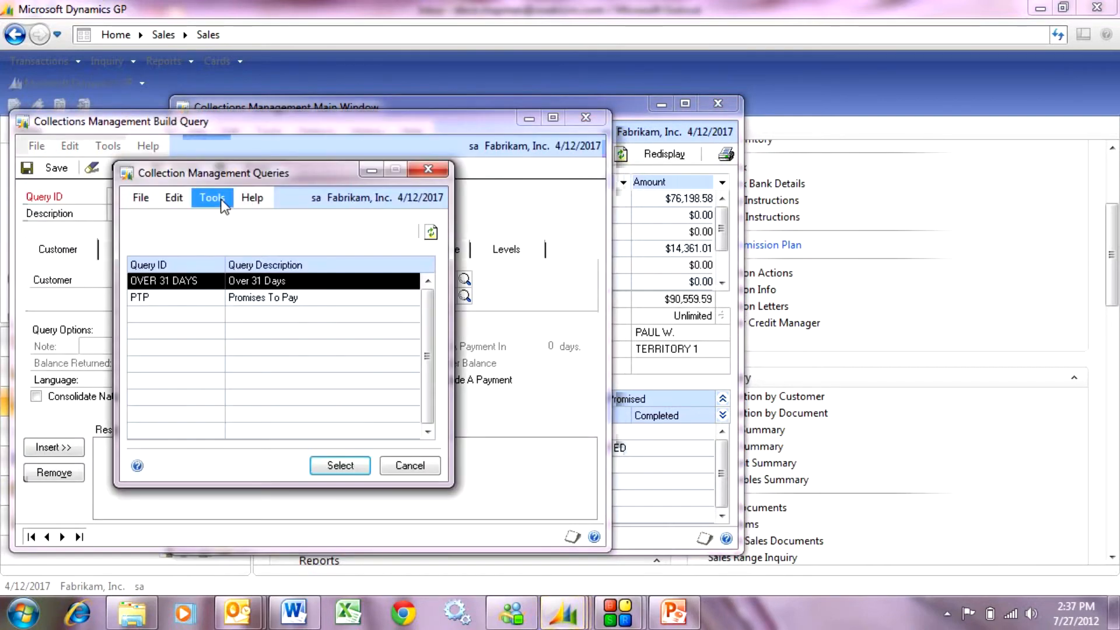
double_click(214, 300)
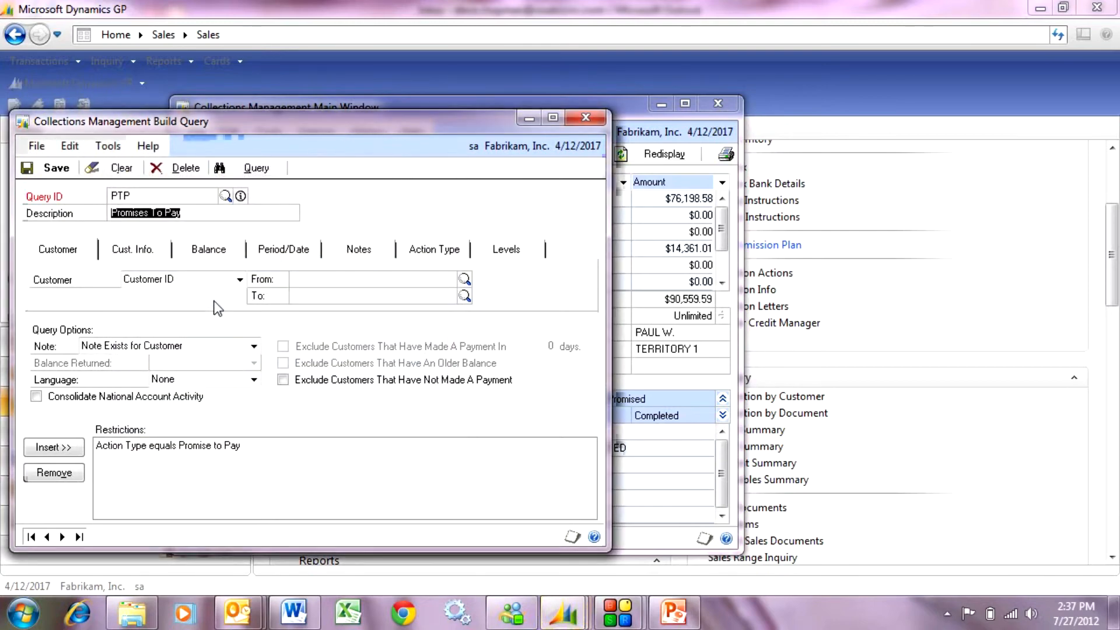
left_click(242, 168)
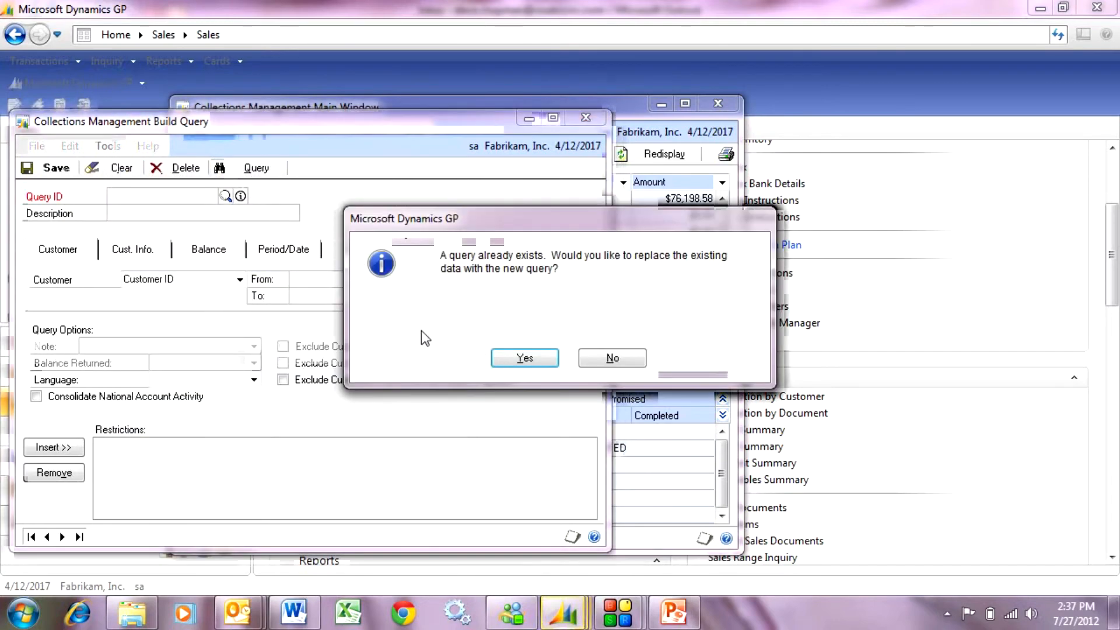
left_click(524, 357)
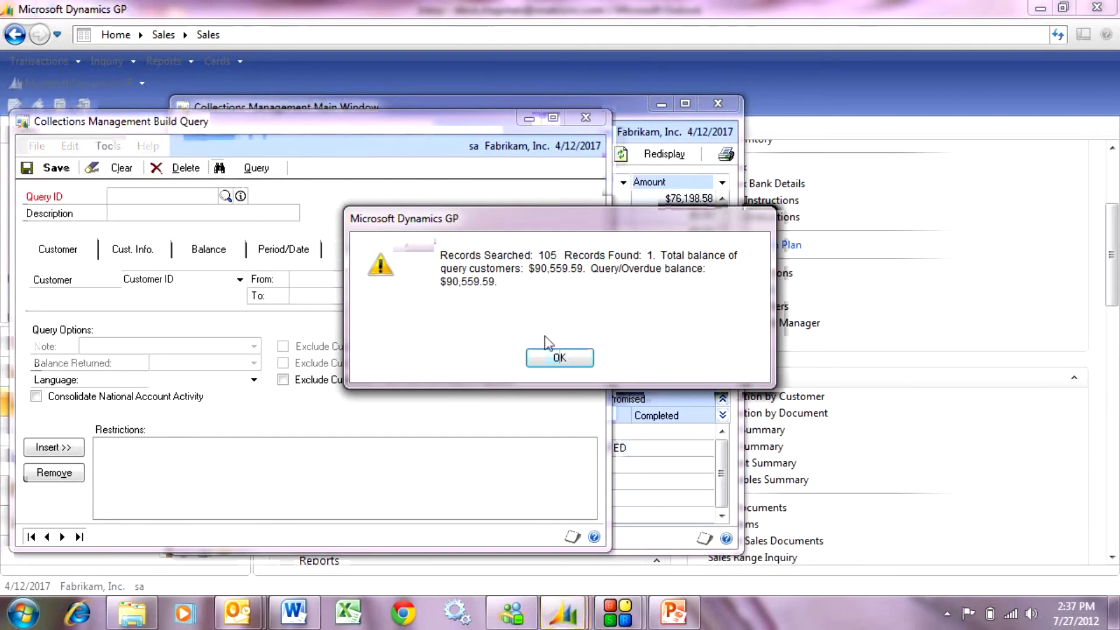
left_click(546, 358)
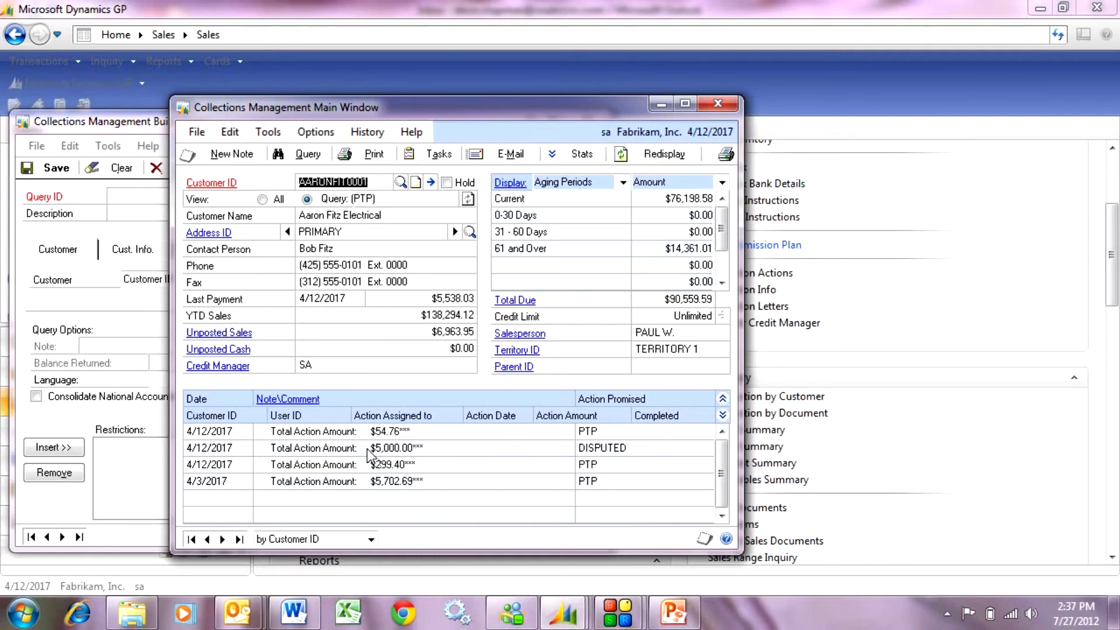
Step: Close the collections main window and run the saved OVER 31 DAYS query, replacing the existing query data
left_click(726, 106)
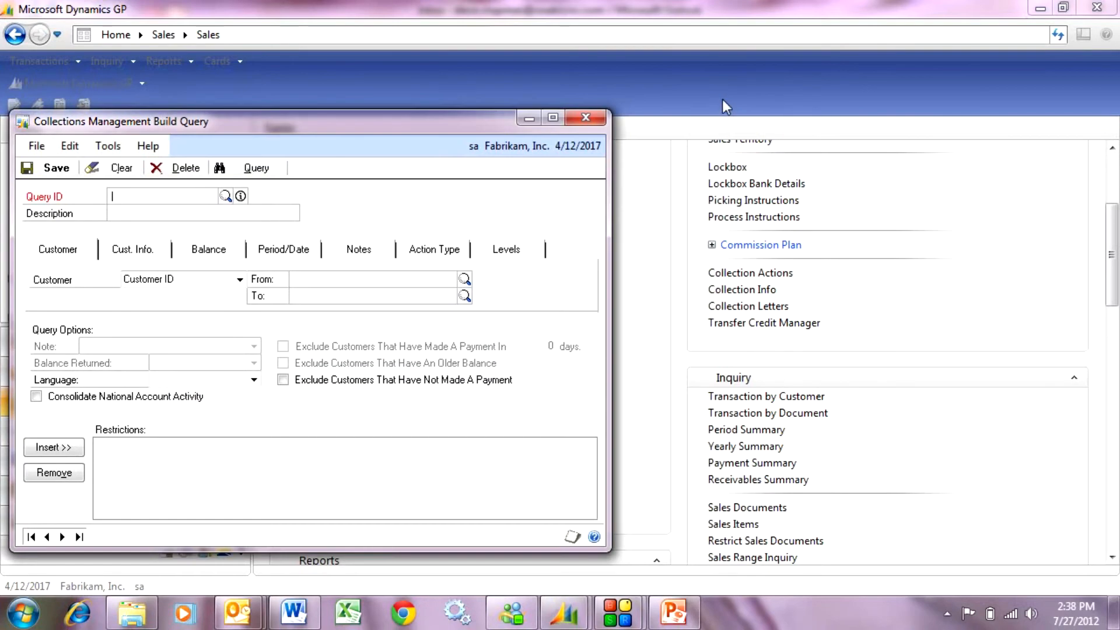
left_click(225, 197)
double_click(192, 281)
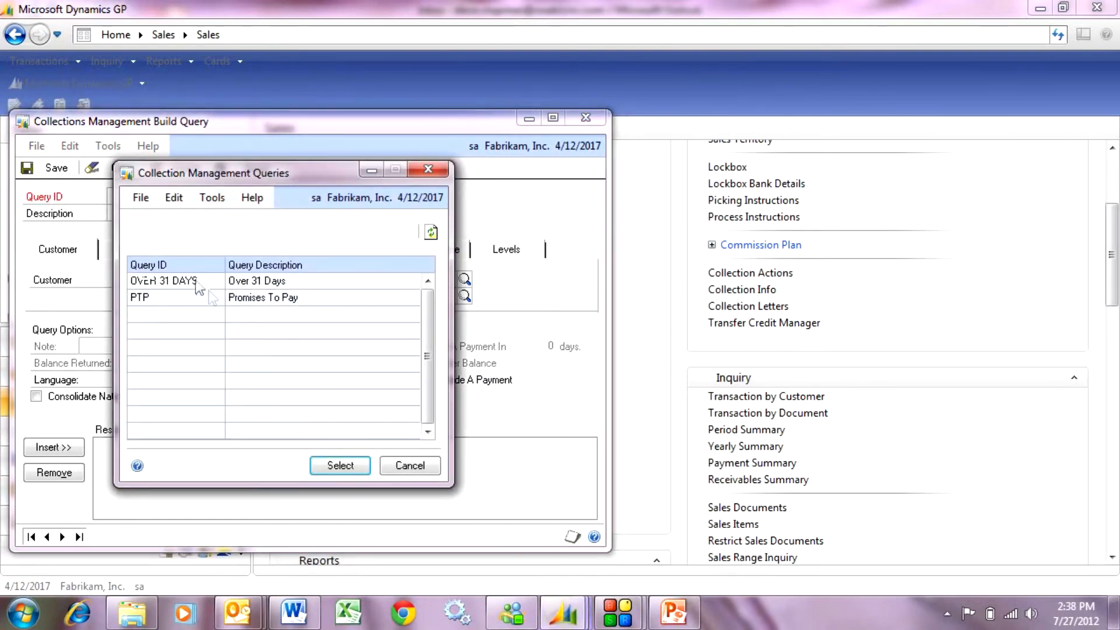
left_click(255, 169)
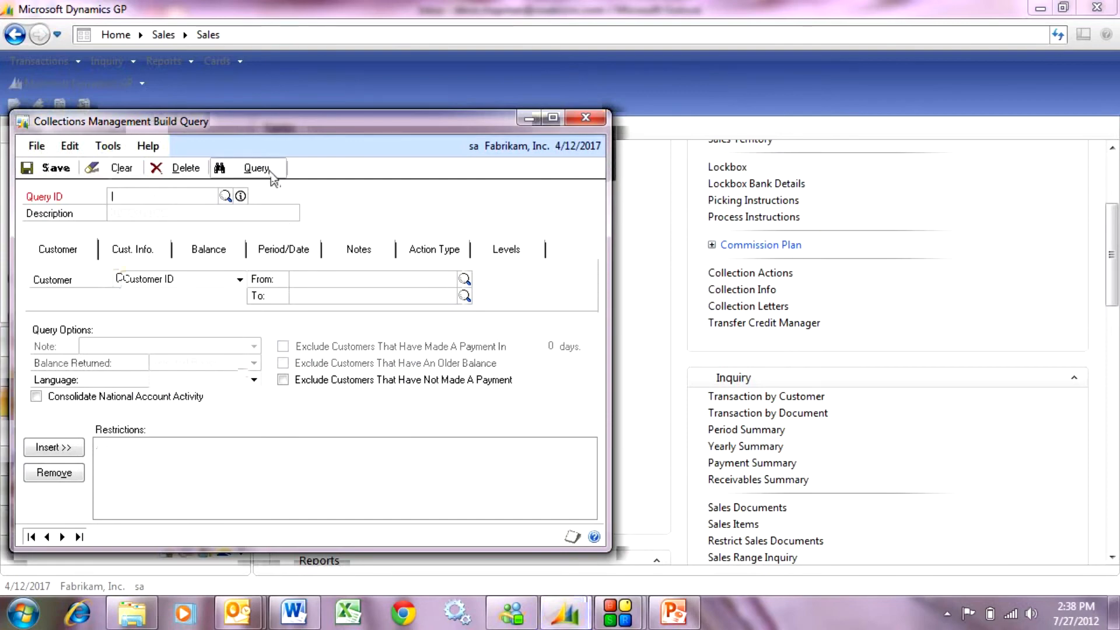
left_click(513, 362)
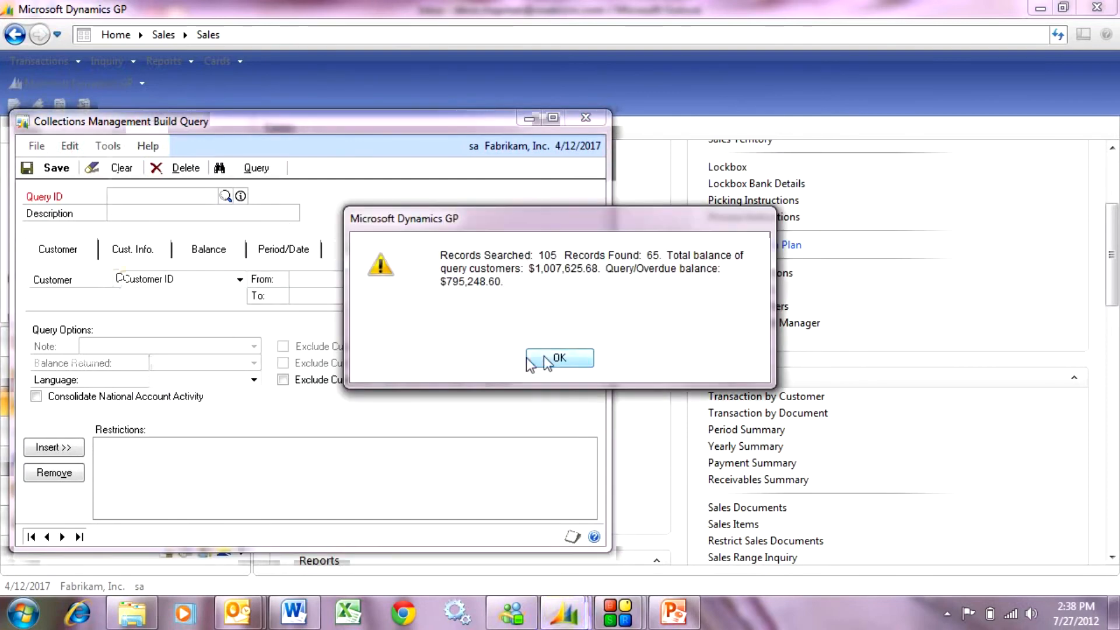
left_click(534, 359)
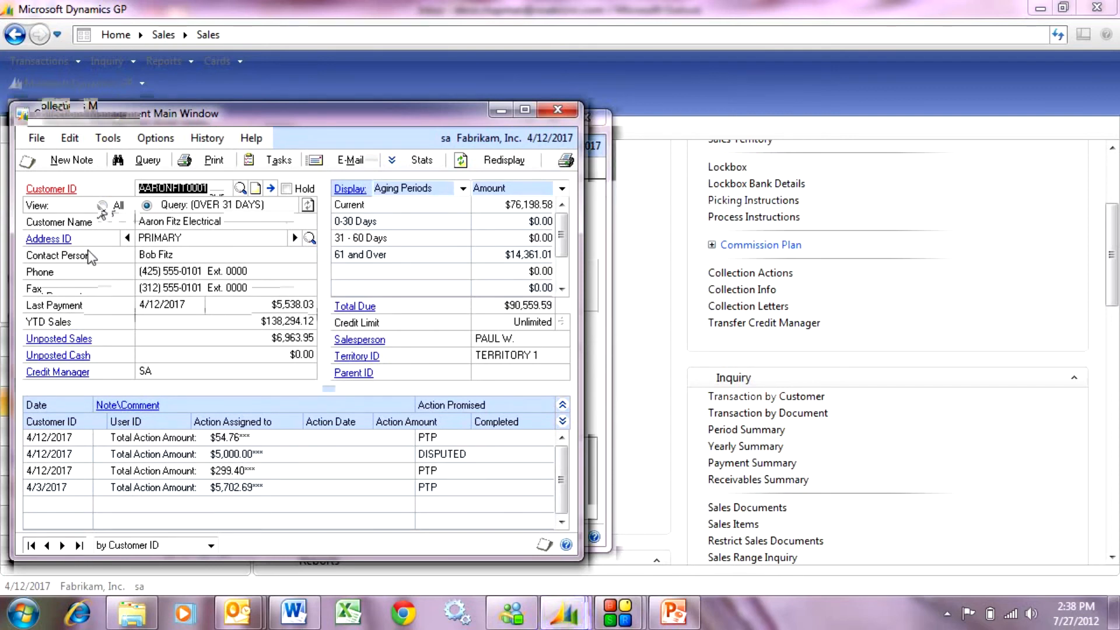
Step: Browse forward through the customers in the OVER 31 DAYS query to Associated Insurance Company
left_click(61, 545)
left_click(61, 545)
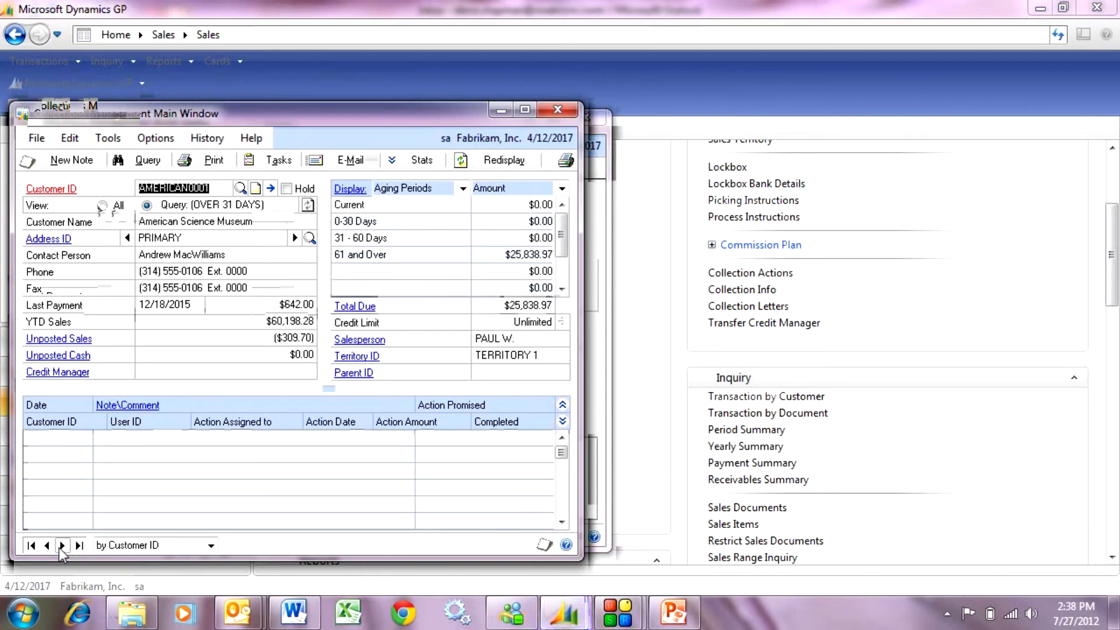
left_click(62, 545)
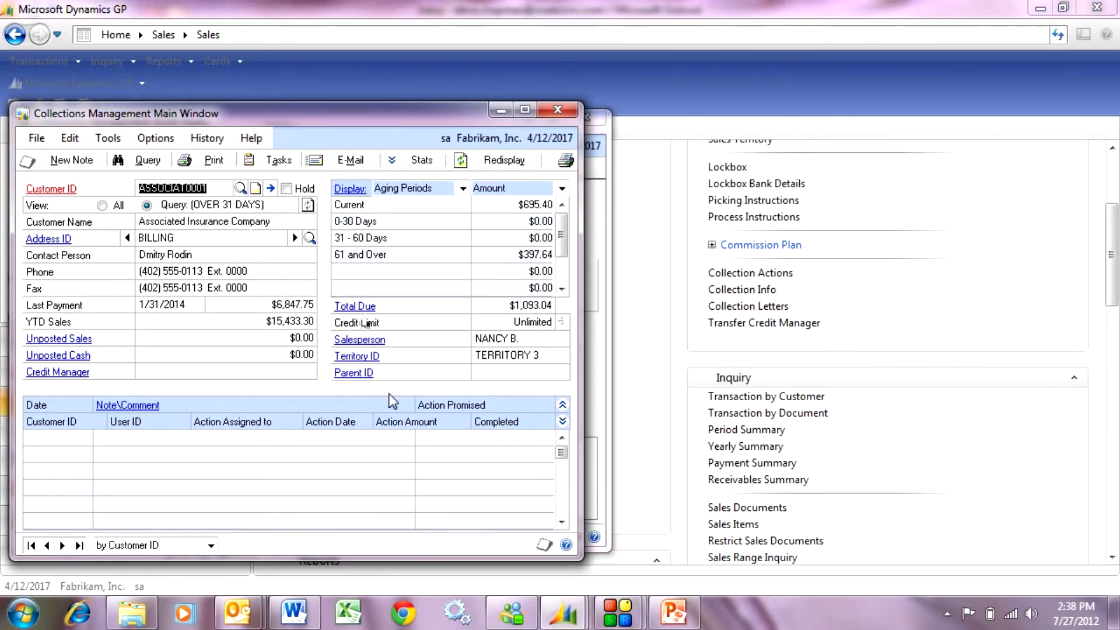
Step: Return to the query builder, clear the loaded query and start a new one with the ID OVER 60
left_click(146, 161)
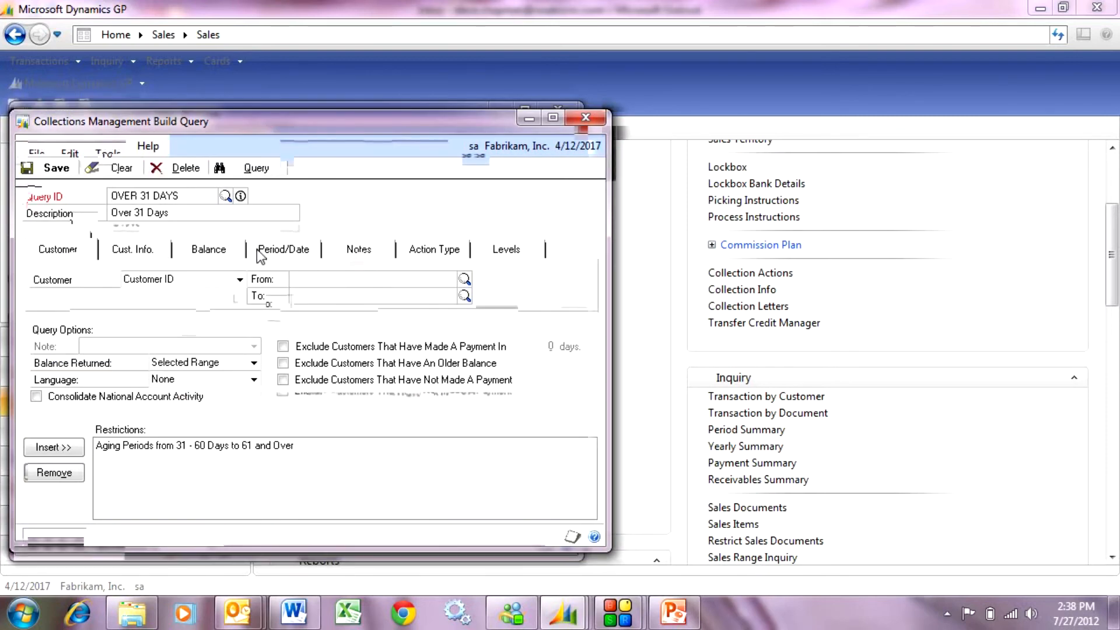
left_click(130, 170)
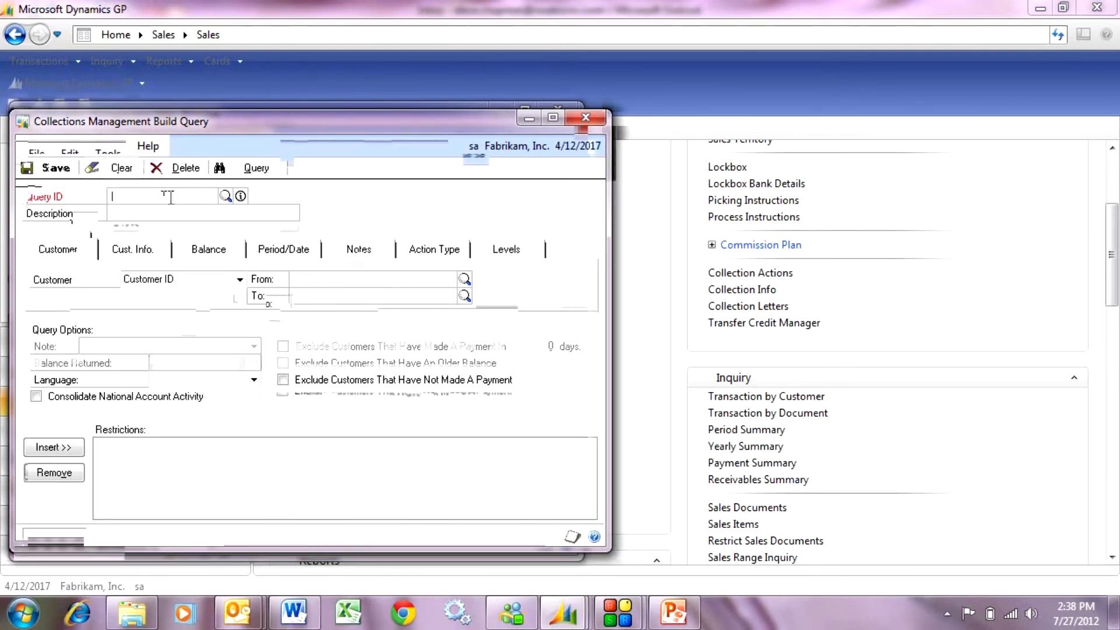
type("OVE")
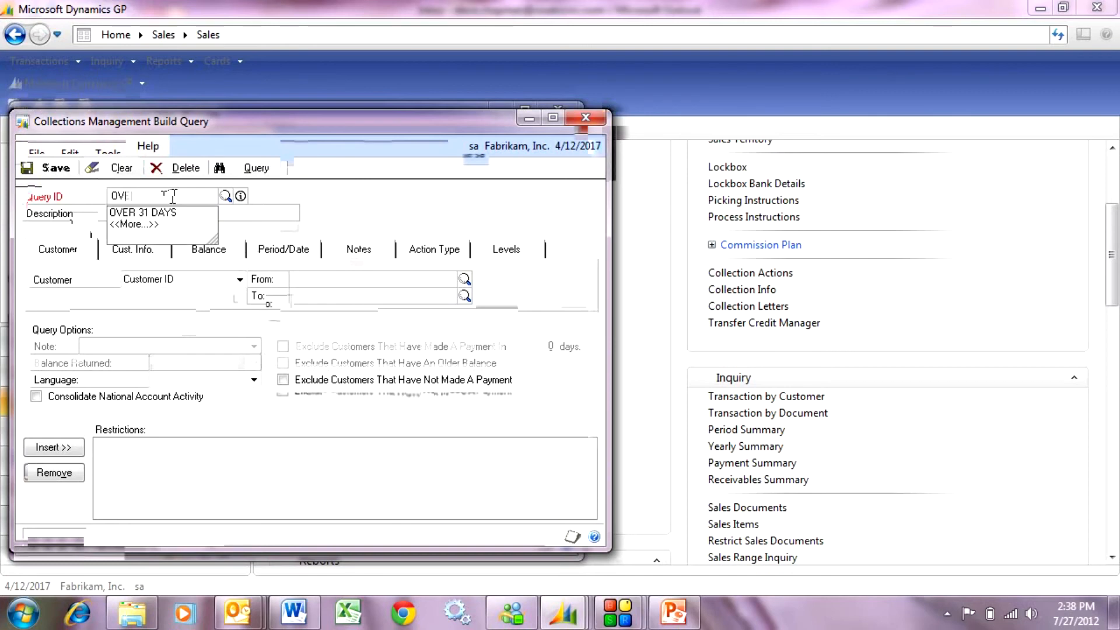
type("R 60")
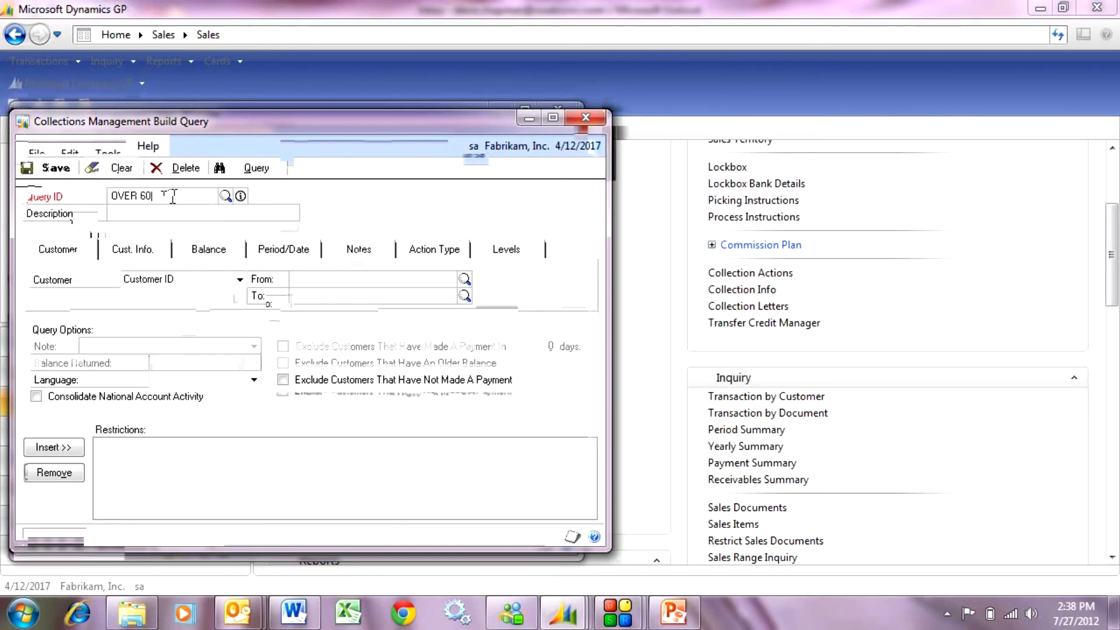
key("Tab")
Step: Add a restriction for aging periods from 61 and Over to 61 and Over, and save the query
left_click(297, 254)
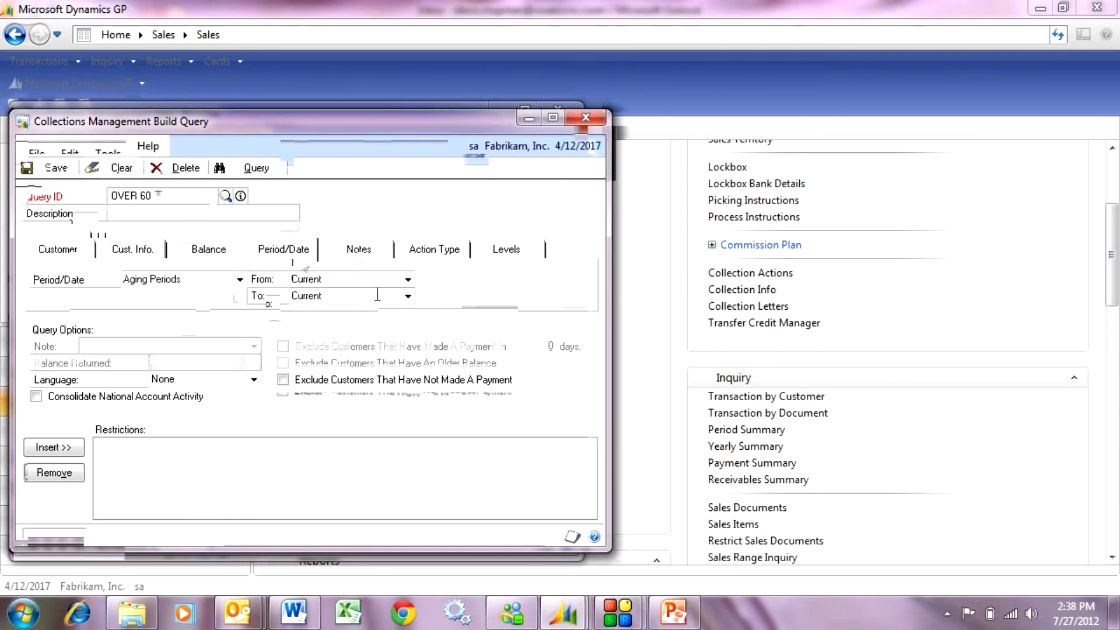
left_click(408, 279)
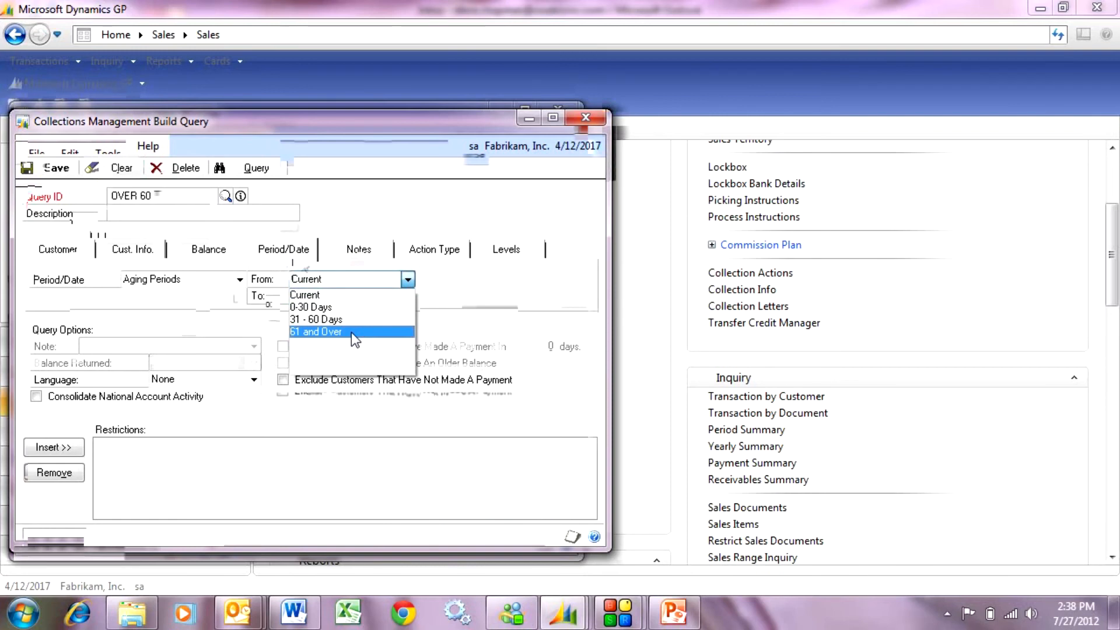
left_click(351, 331)
left_click(408, 295)
left_click(371, 349)
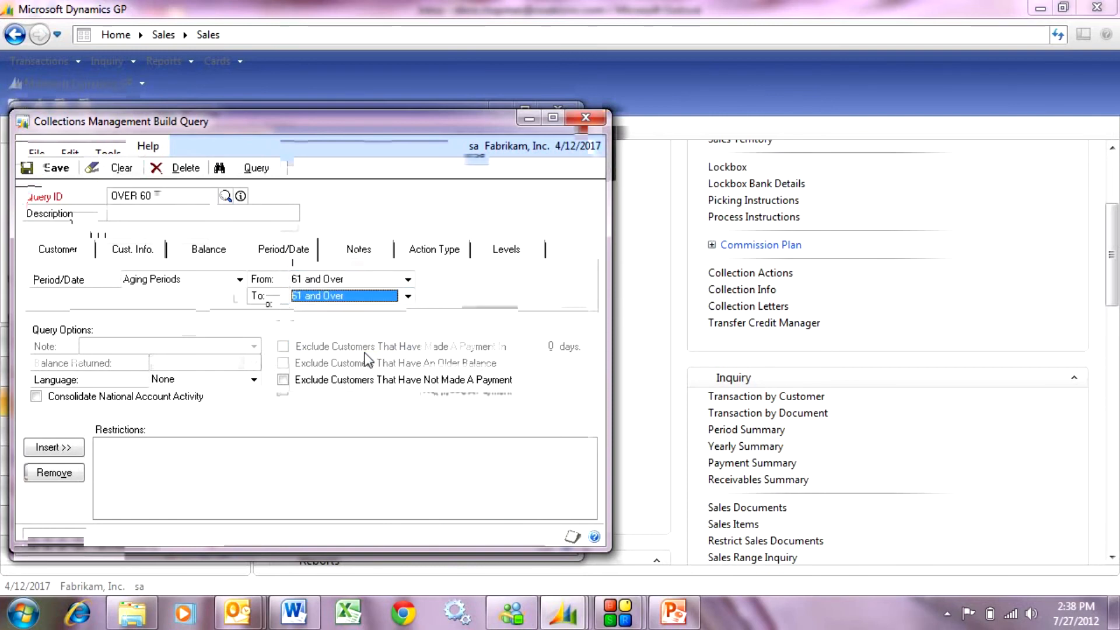
left_click(53, 448)
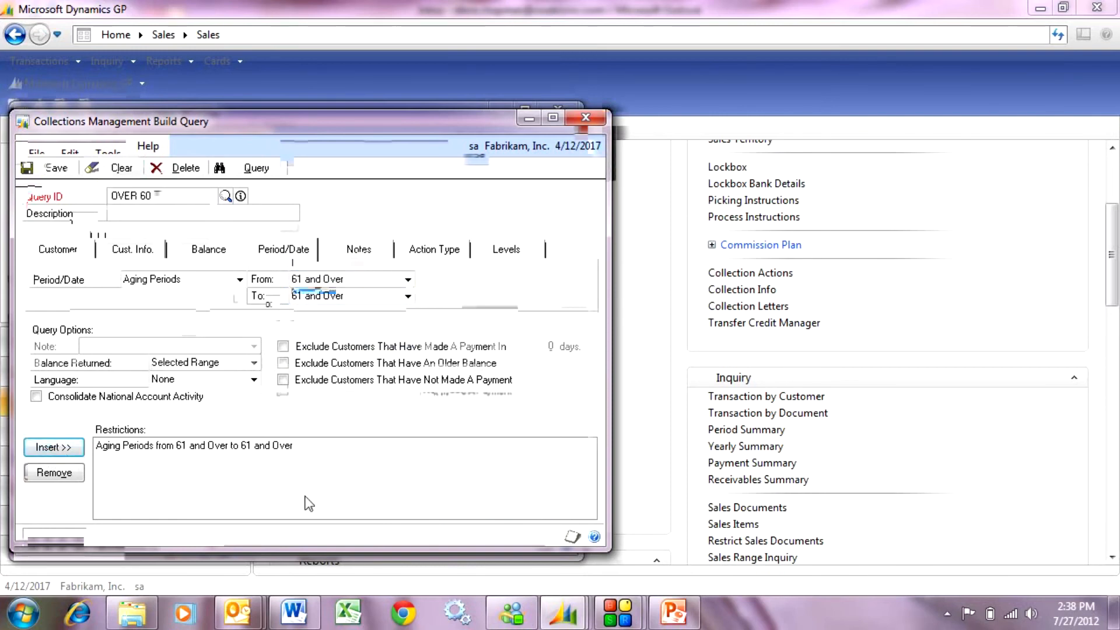
left_click(55, 168)
Step: Load the saved OVER 60 query and run it, replacing the existing query data
left_click(226, 196)
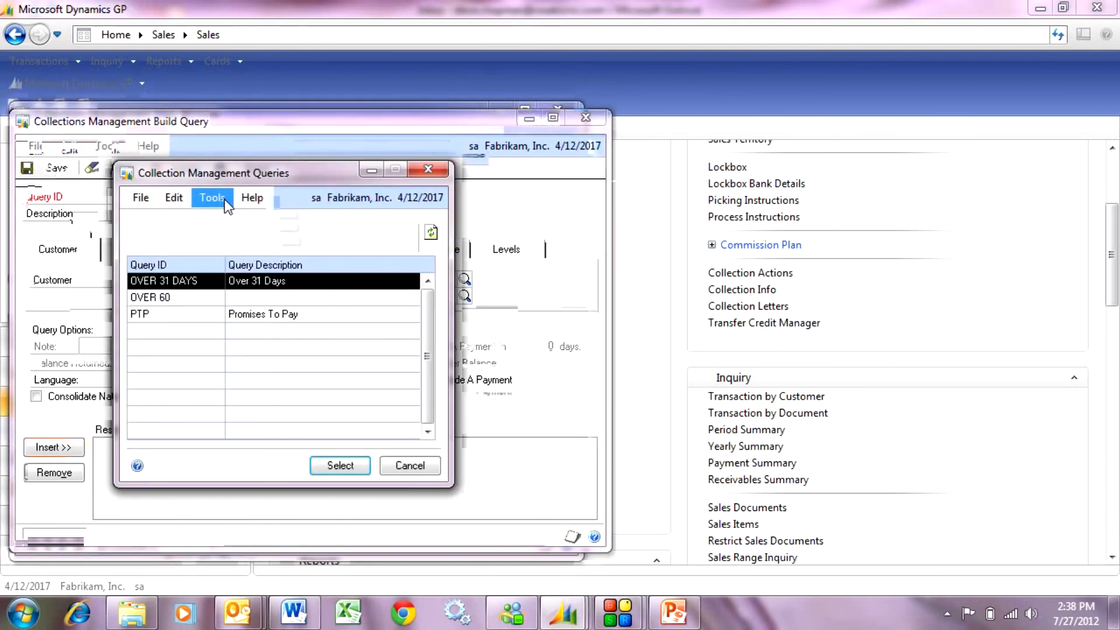
double_click(192, 304)
left_click(258, 168)
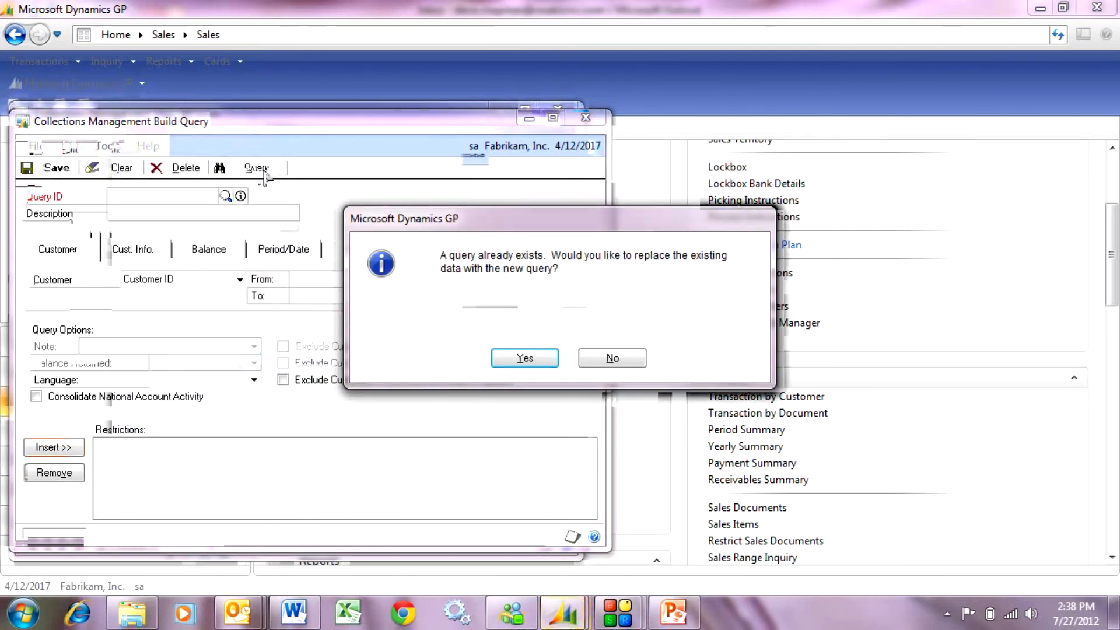
left_click(497, 359)
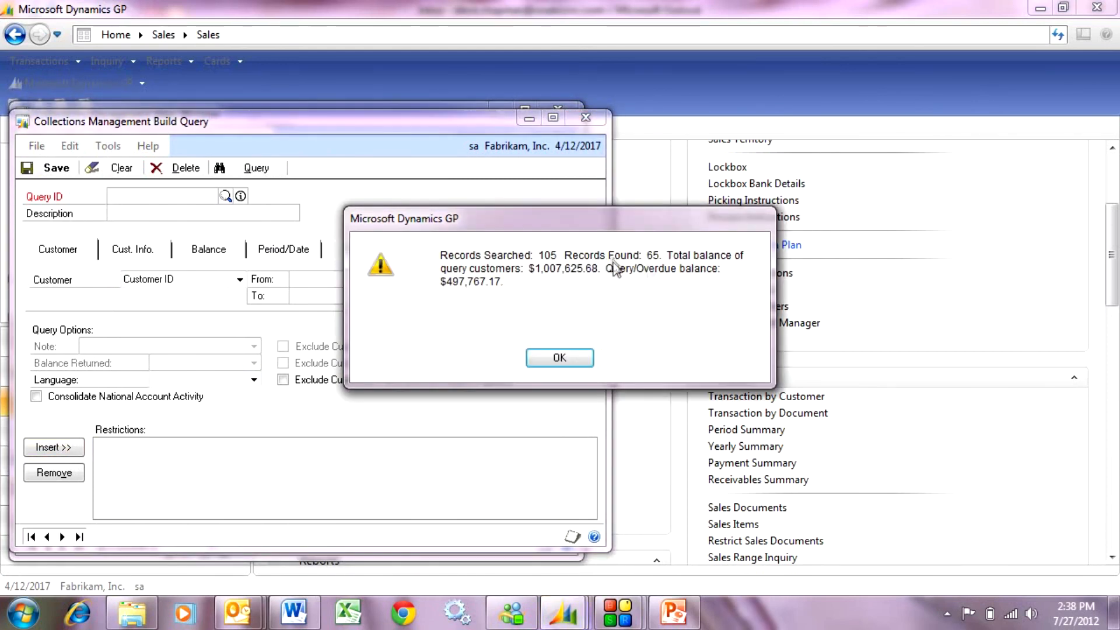
left_click(575, 357)
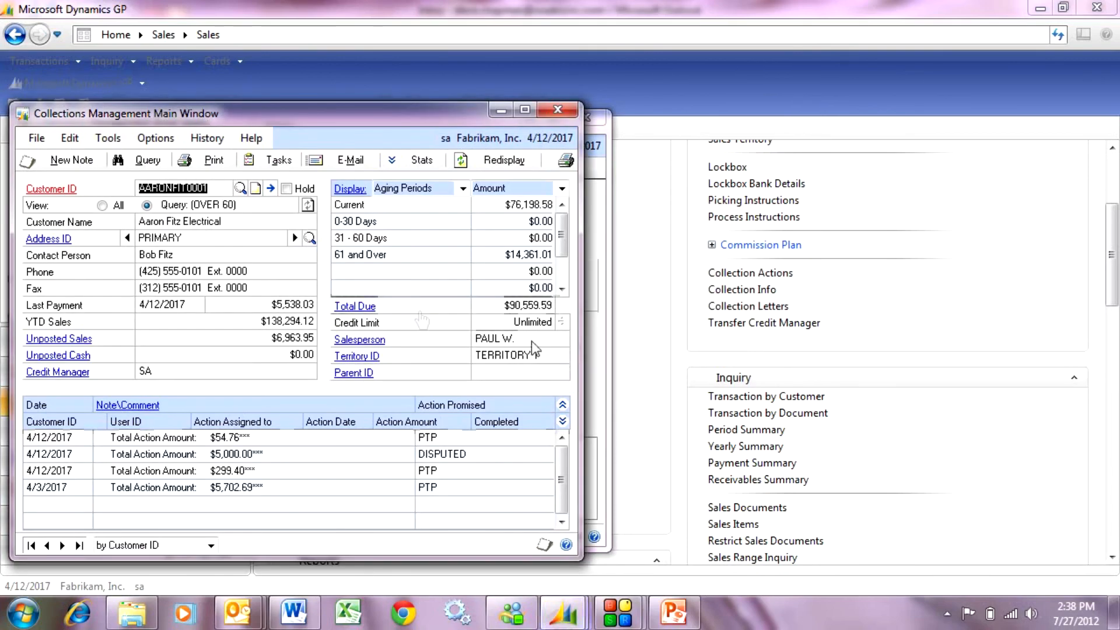
Step: Browse forward through the customers in the OVER 60 query to Associated Insurance Company
left_click(62, 545)
left_click(62, 545)
left_click(62, 545)
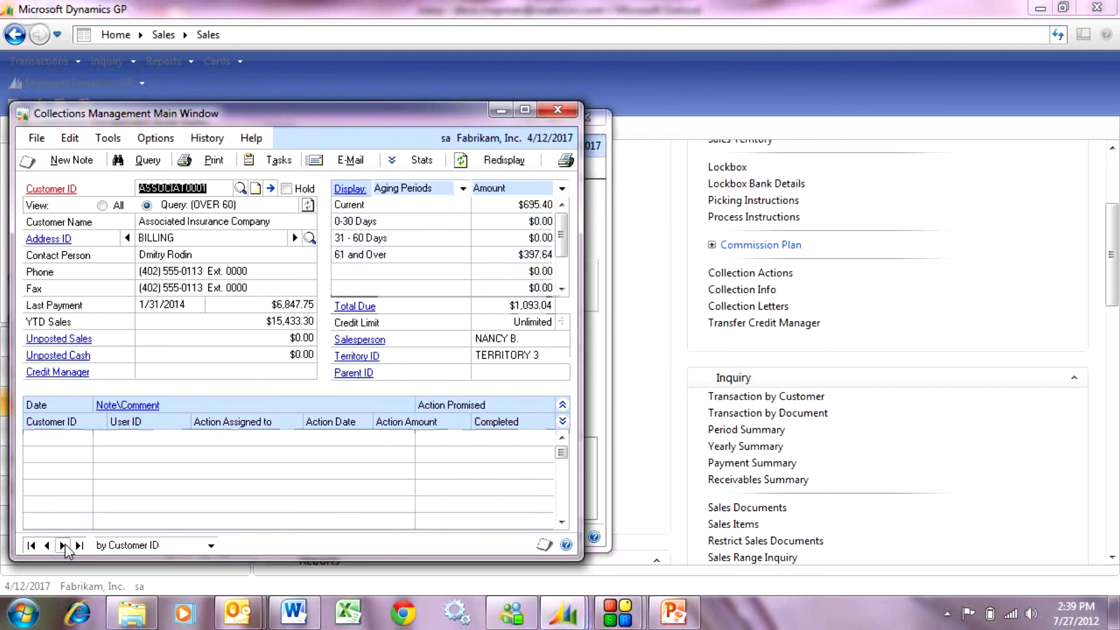